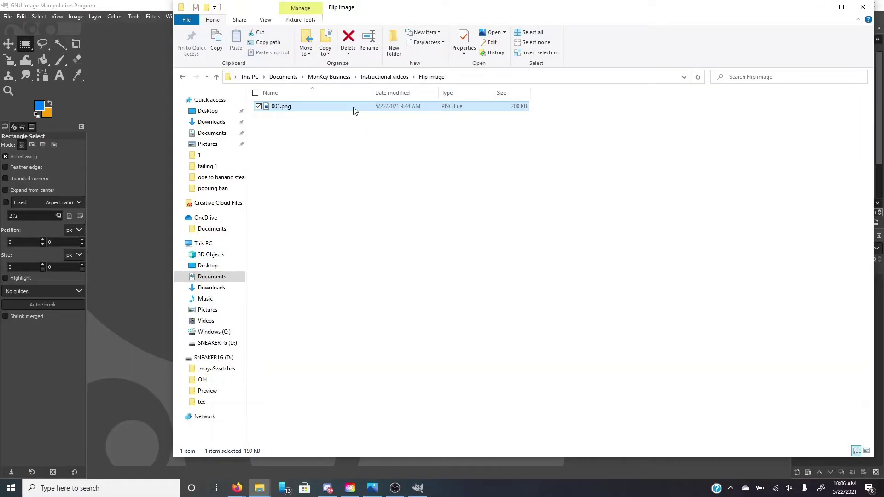
Open 001.png in GIMP and add an alpha channel to its layer.
{"action": "left_click_drag", "start_coordinate": [355, 111], "coordinate": [161, 170]}
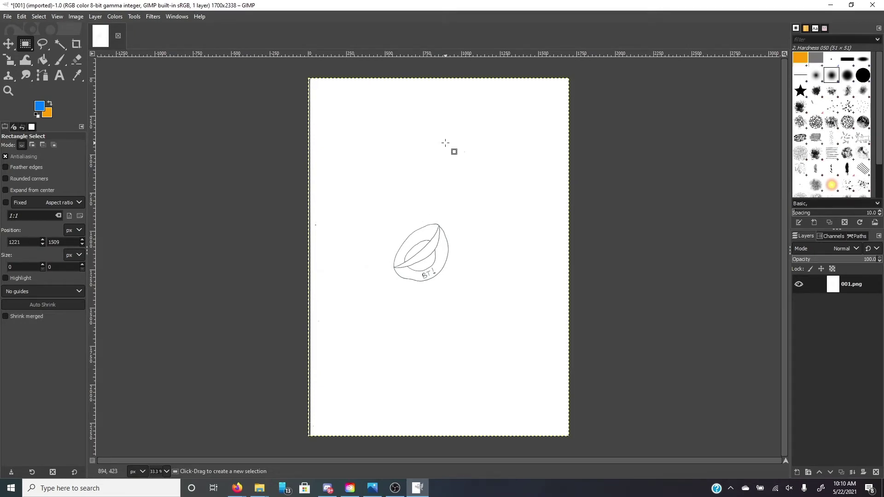
{"action": "right_click", "coordinate": [445, 143]}
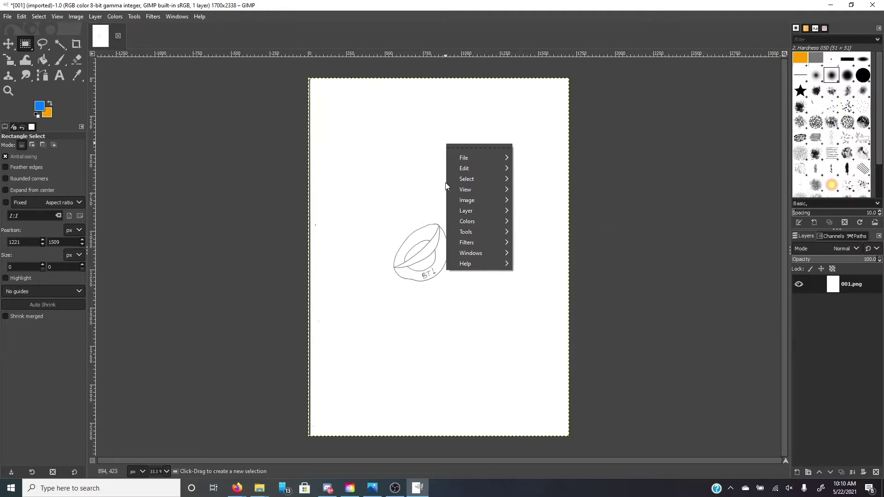
{"action": "right_click", "coordinate": [431, 157]}
{"action": "right_click", "coordinate": [428, 156]}
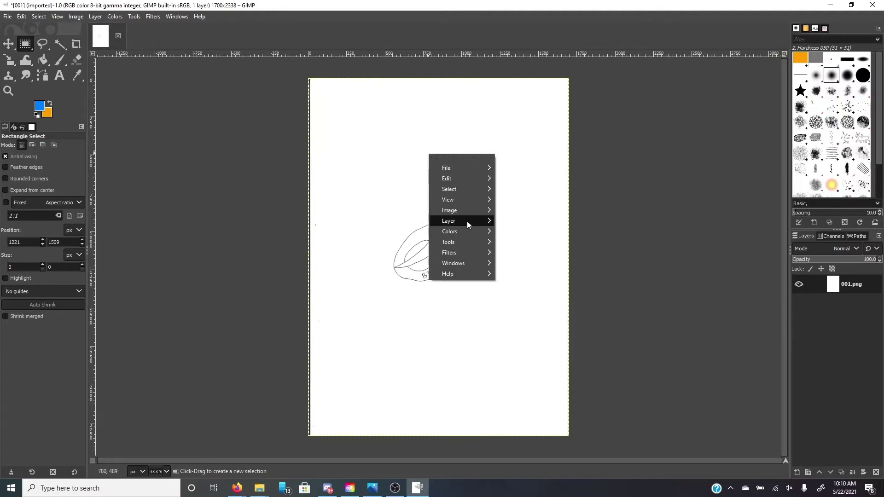
{"action": "mouse_move", "coordinate": [467, 221]}
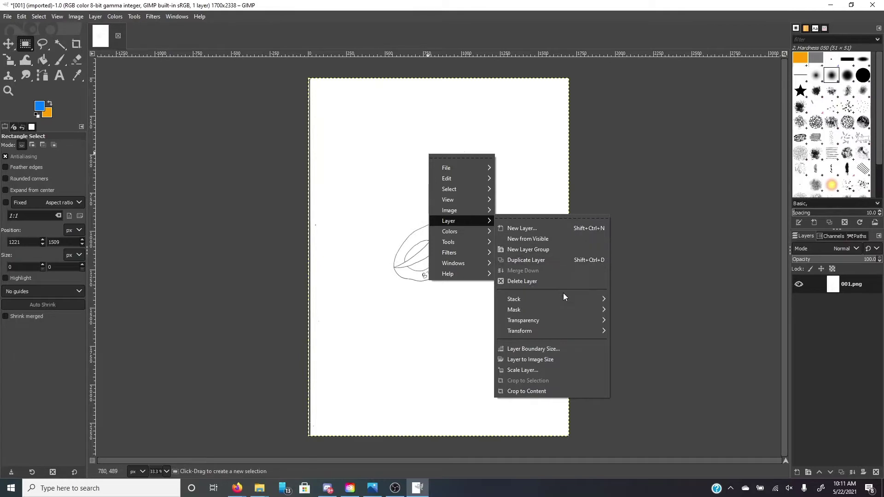
{"action": "mouse_move", "coordinate": [572, 323]}
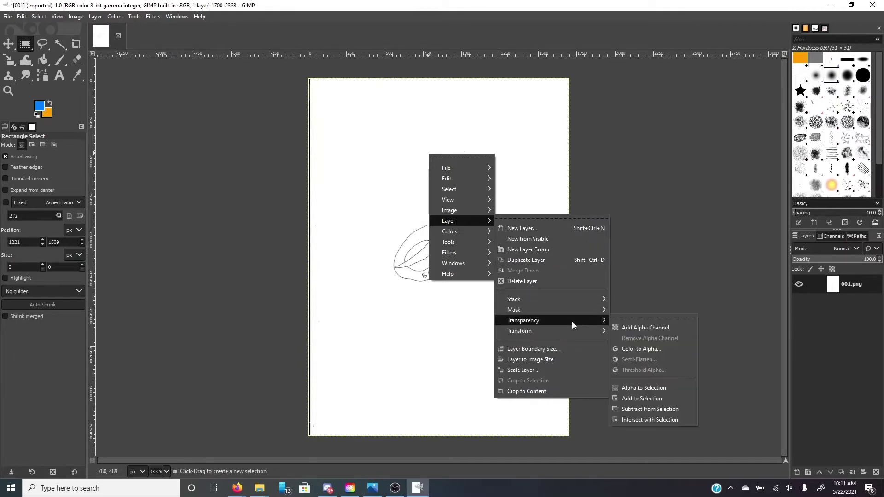
{"action": "left_click", "coordinate": [640, 331]}
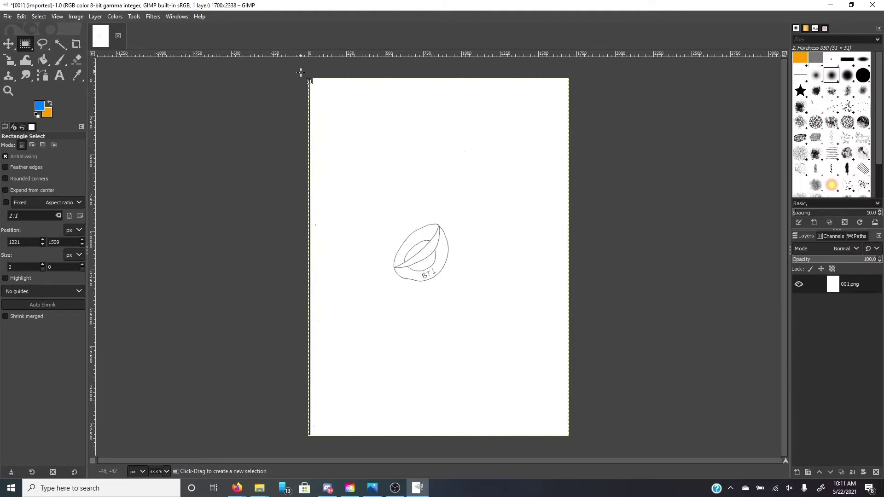
Select the full-width white area above the drawing, about 1770 × 810 px, and delete it.
{"action": "left_click_drag", "start_coordinate": [301, 73], "coordinate": [587, 215]}
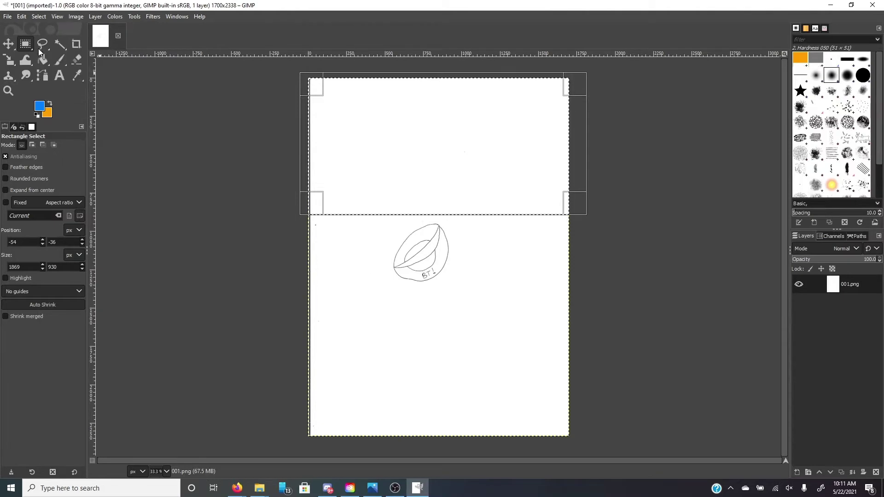
{"action": "left_click", "coordinate": [474, 275]}
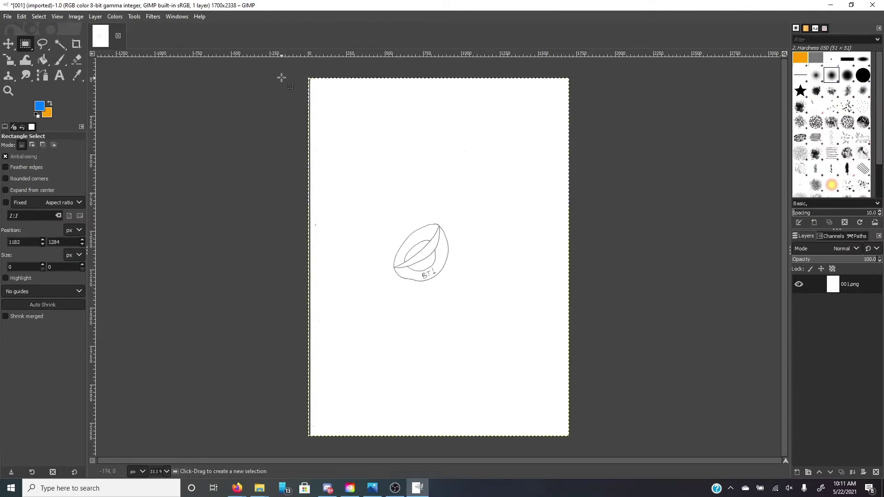
{"action": "left_click_drag", "start_coordinate": [308, 79], "coordinate": [576, 204]}
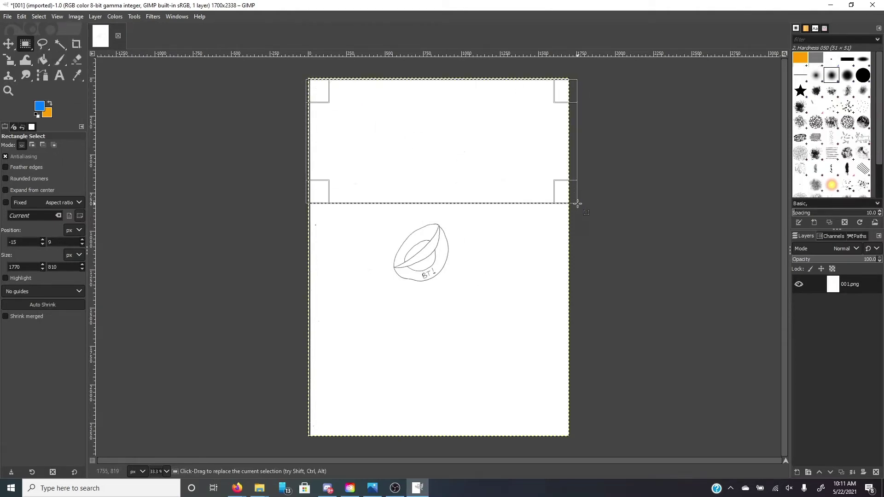
{"action": "key", "text": "Delete"}
{"action": "left_click", "coordinate": [552, 224]}
{"action": "left_click_drag", "start_coordinate": [574, 142], "coordinate": [283, 57]}
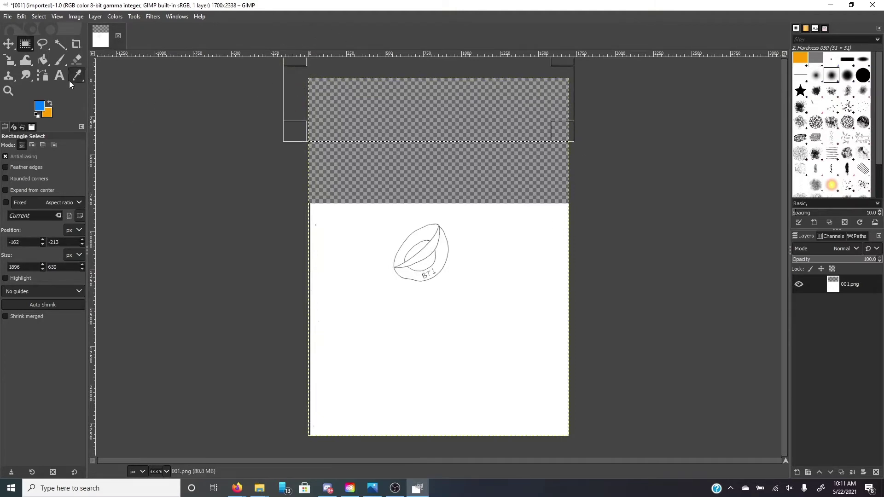
{"action": "left_click", "coordinate": [78, 62]}
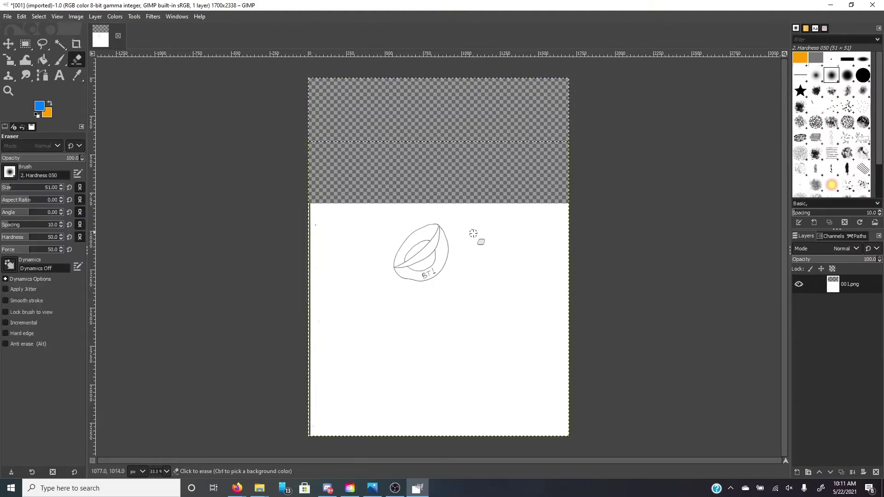
{"action": "left_click", "coordinate": [25, 44]}
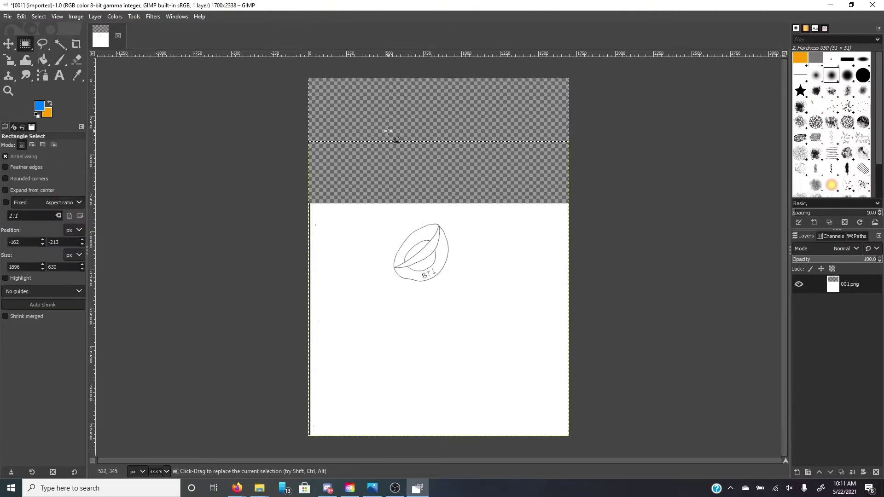
{"action": "left_click", "coordinate": [414, 186]}
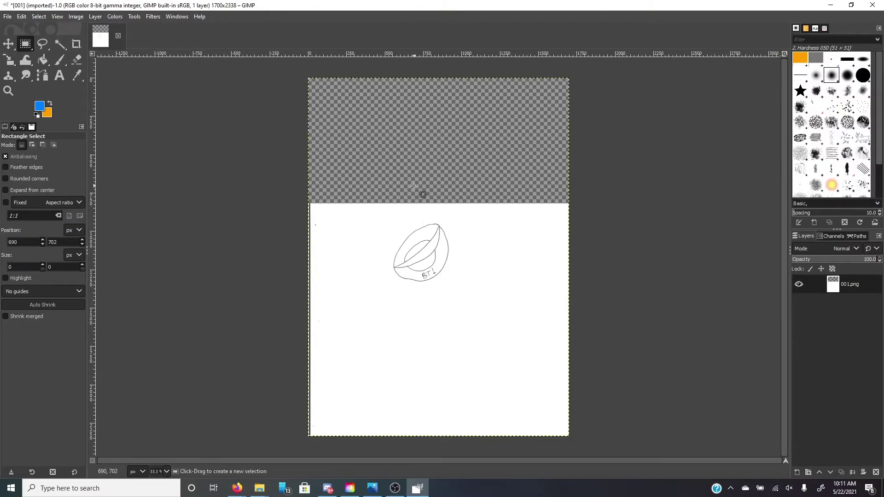
Make a rectangular selection of about 375 × 564 px beside the drawing, erase a small patch inside it, and deselect.
{"action": "left_click_drag", "start_coordinate": [483, 228], "coordinate": [540, 314]}
{"action": "left_click", "coordinate": [76, 59]}
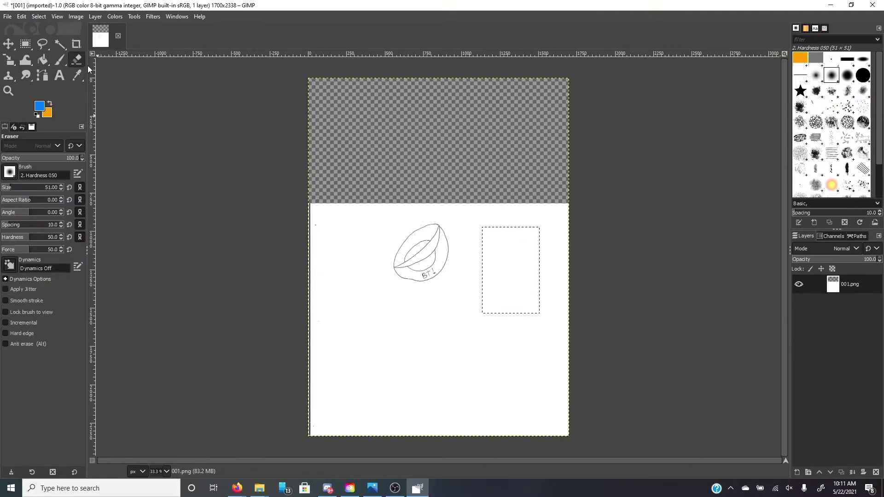
{"action": "mouse_move", "coordinate": [534, 275]}
{"action": "left_mouse_down"}
{"action": "mouse_move", "coordinate": [523, 270]}
{"action": "mouse_move", "coordinate": [532, 295]}
{"action": "mouse_move", "coordinate": [526, 278]}
{"action": "left_mouse_up"}
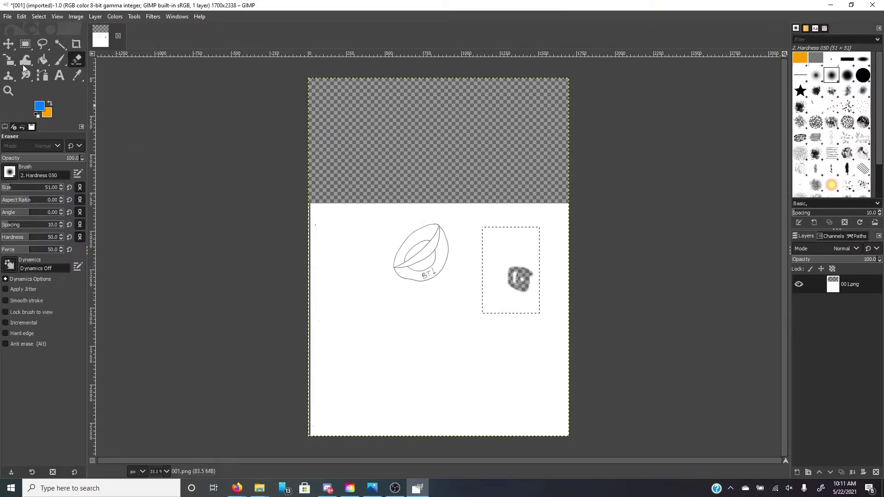
{"action": "left_click", "coordinate": [24, 45]}
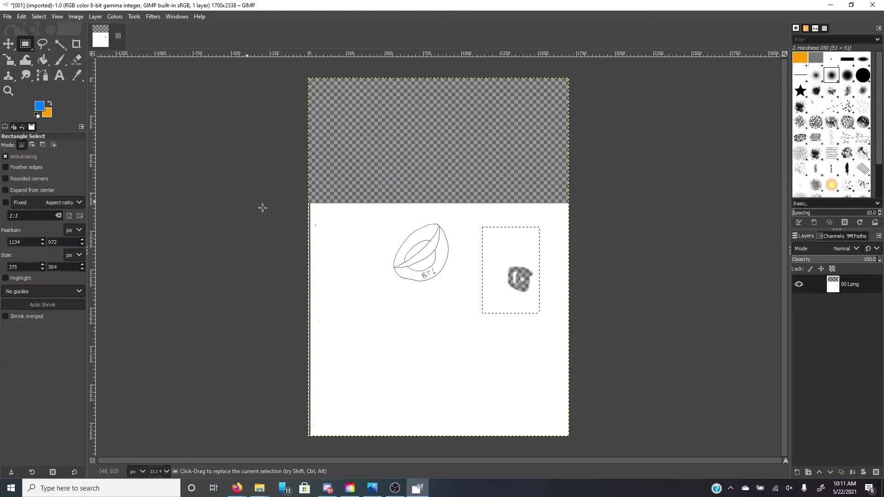
{"action": "left_click", "coordinate": [362, 240]}
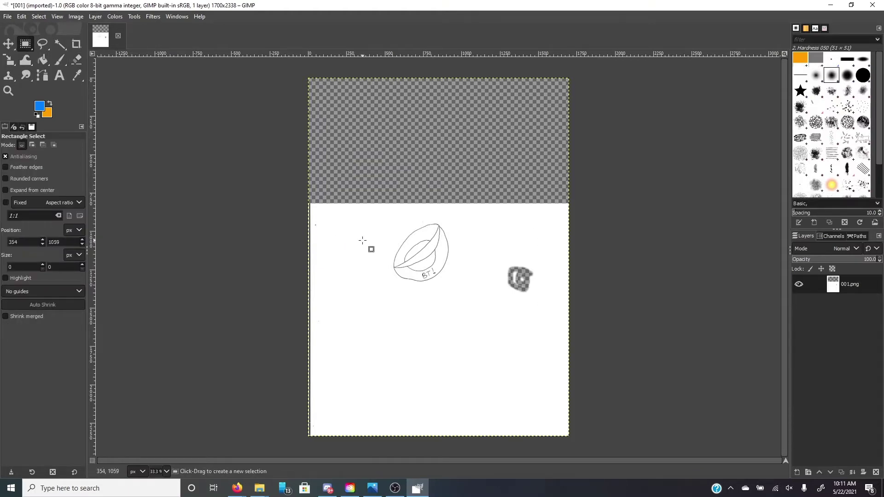
Erase a closed ring through the white background around the drawing with the Eraser, leaving a small margin.
{"action": "left_click_drag", "start_coordinate": [410, 290], "coordinate": [496, 345]}
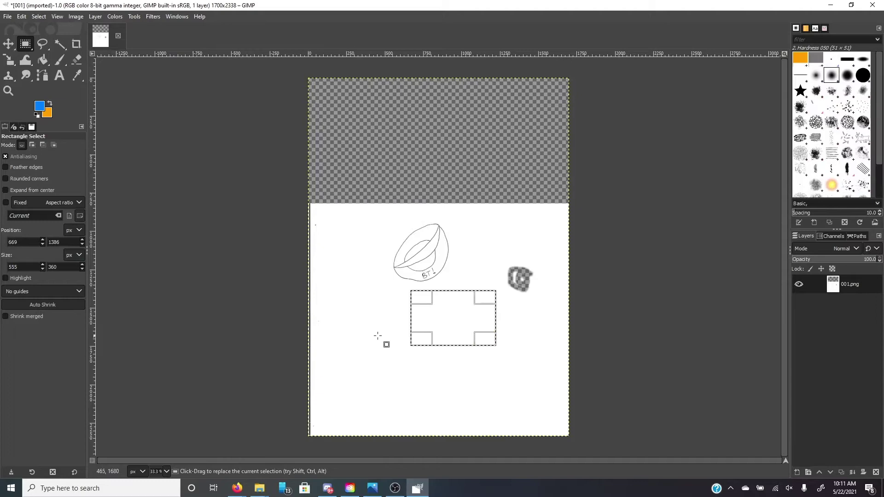
{"action": "left_click", "coordinate": [355, 297]}
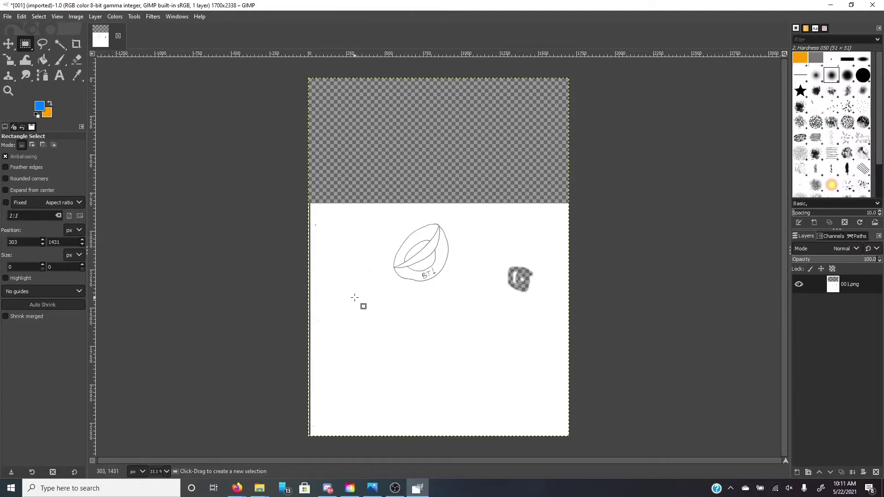
{"action": "left_click", "coordinate": [78, 60]}
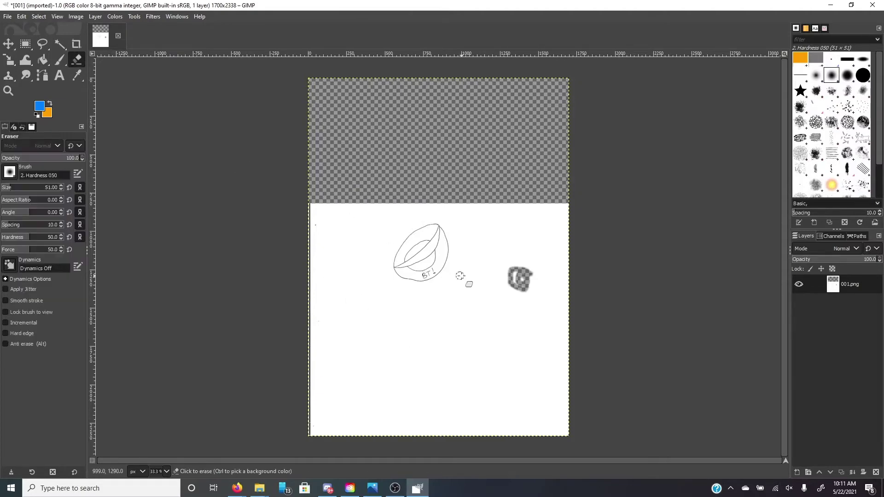
{"action": "mouse_move", "coordinate": [453, 244]}
{"action": "left_mouse_down"}
{"action": "mouse_move", "coordinate": [447, 282]}
{"action": "mouse_move", "coordinate": [427, 291]}
{"action": "mouse_move", "coordinate": [387, 284]}
{"action": "mouse_move", "coordinate": [380, 272]}
{"action": "mouse_move", "coordinate": [384, 246]}
{"action": "mouse_move", "coordinate": [408, 223]}
{"action": "mouse_move", "coordinate": [447, 217]}
{"action": "mouse_move", "coordinate": [456, 249]}
{"action": "left_mouse_up"}
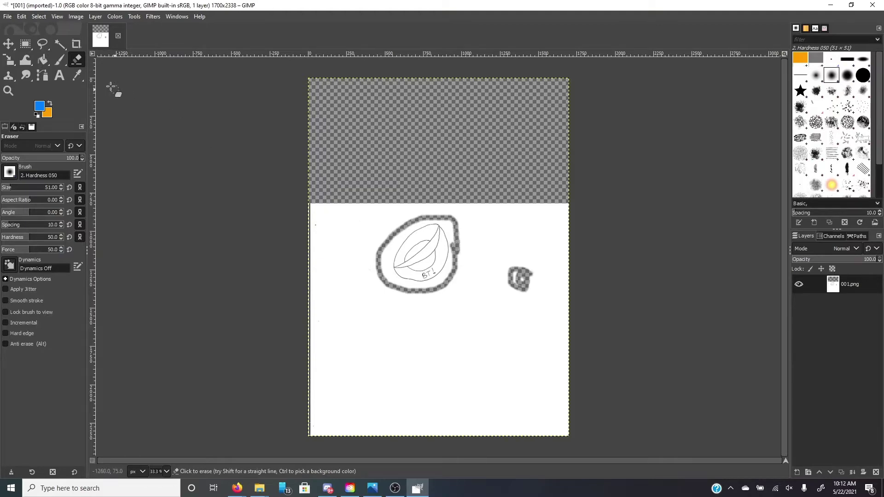
Select the white margin between the drawing and the erased ring with Fuzzy Select and delete it.
{"action": "left_click", "coordinate": [59, 45]}
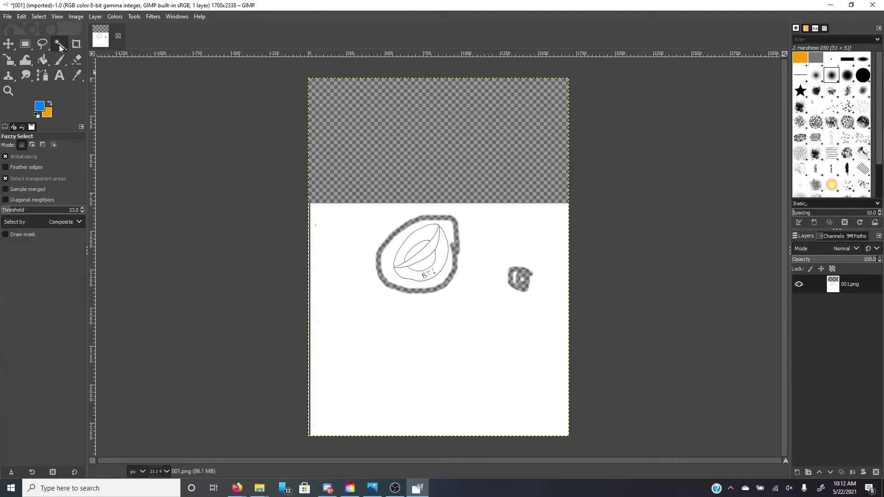
{"action": "left_click", "coordinate": [388, 257]}
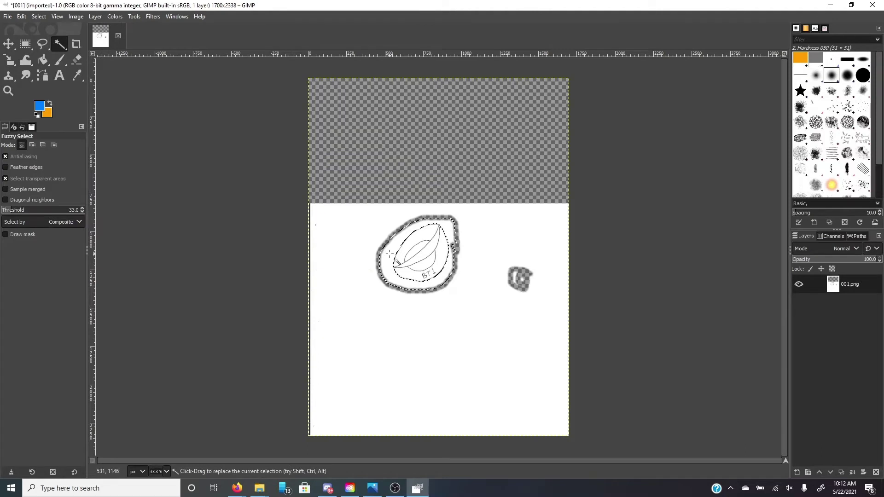
Try different Fuzzy Select thresholds on the white background outside the ring, set 239, and delete the selected background.
{"action": "left_click", "coordinate": [83, 209]}
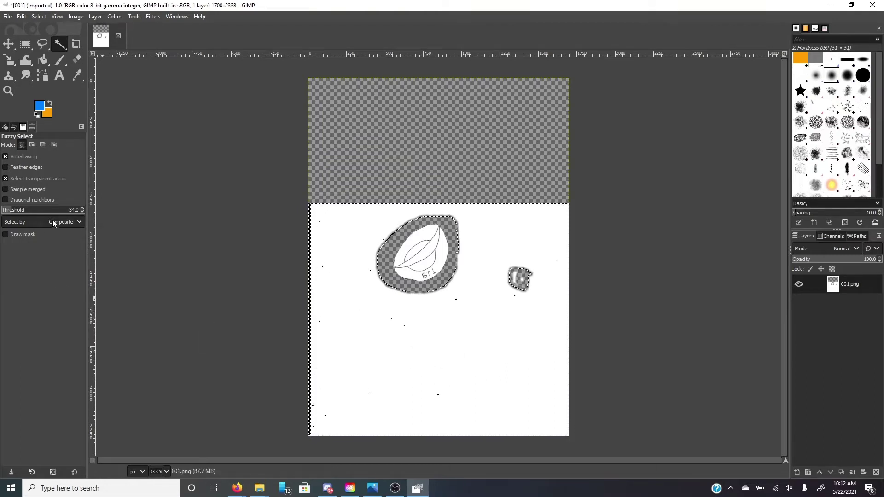
{"action": "scroll", "coordinate": [82, 209], "scroll_direction": "down", "scroll_amount": 20}
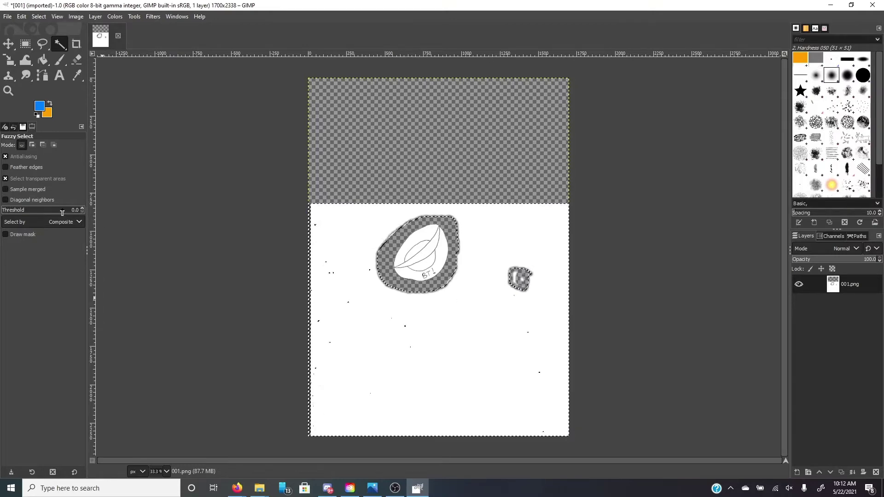
{"action": "left_click_drag", "start_coordinate": [62, 211], "coordinate": [95, 203]}
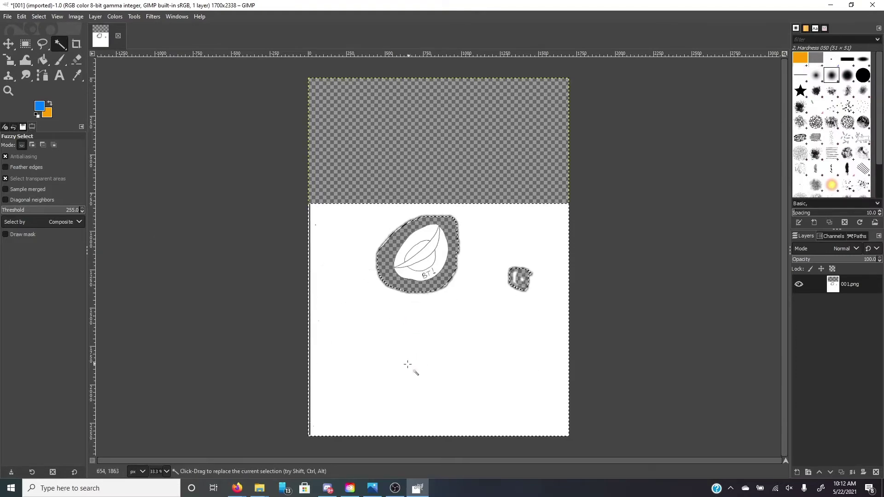
{"action": "left_click", "coordinate": [82, 211]}
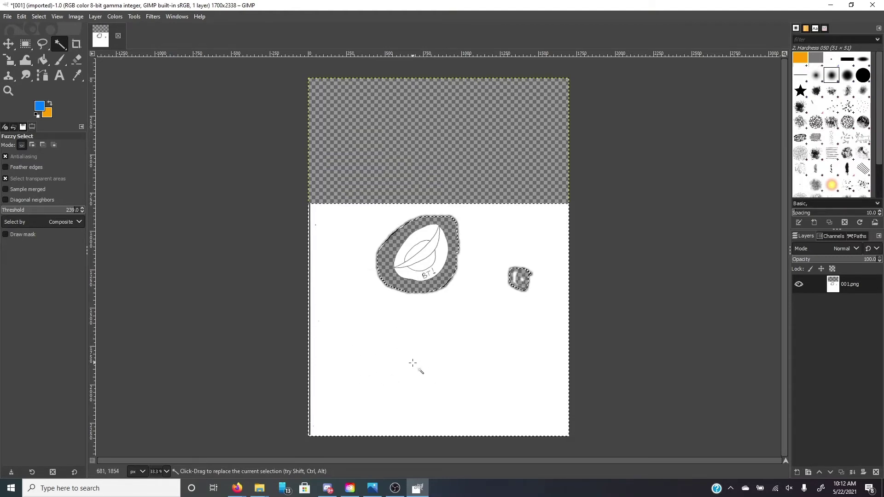
{"action": "key", "text": "Delete"}
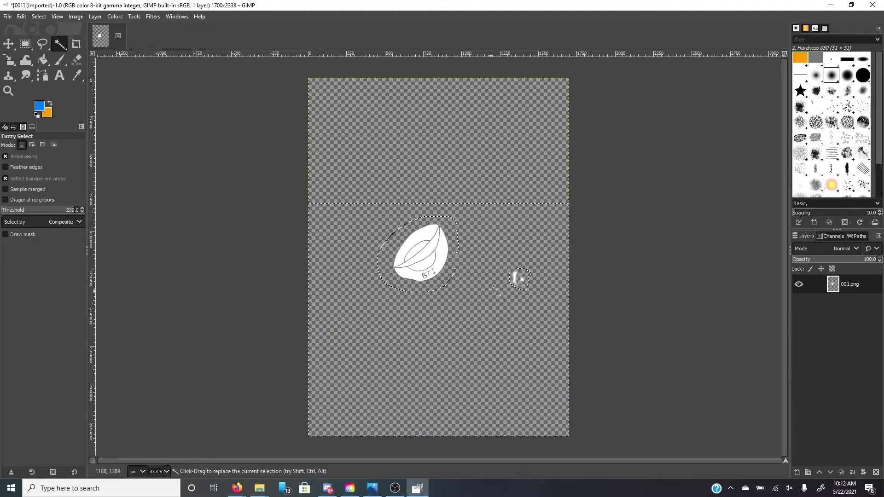
Select the leftover white patch beside the drawing with Rectangle Select, delete it, and deselect.
{"action": "key", "text": "r"}
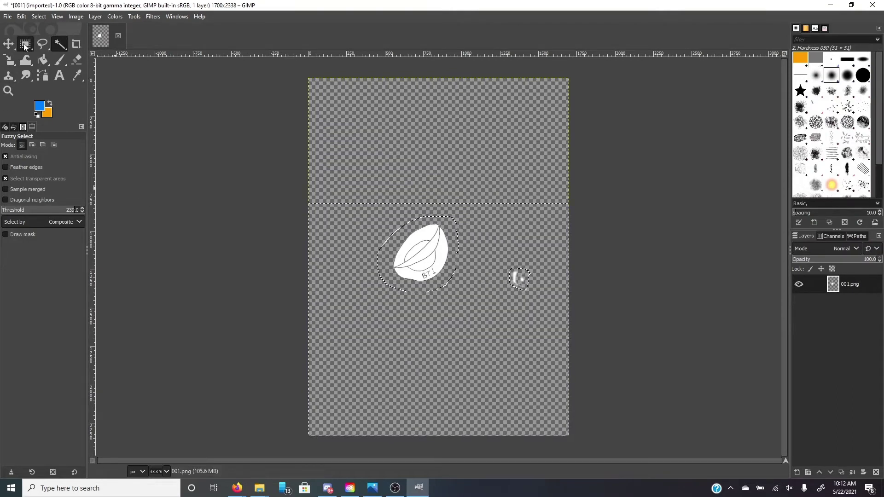
{"action": "left_click_drag", "start_coordinate": [503, 252], "coordinate": [561, 308]}
{"action": "left_click", "coordinate": [476, 352]}
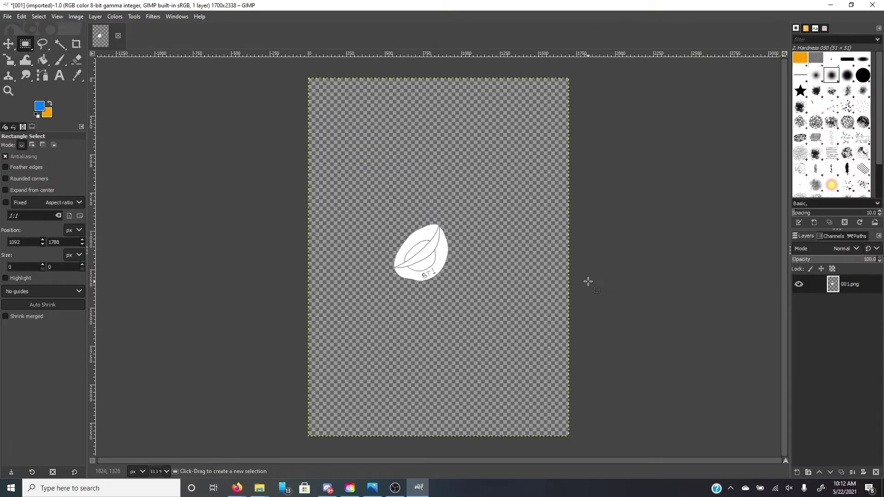
Clear any stray remnants below, beside and above the drawing using rectangular selections, and deselect.
{"action": "left_click_drag", "start_coordinate": [588, 281], "coordinate": [170, 475]}
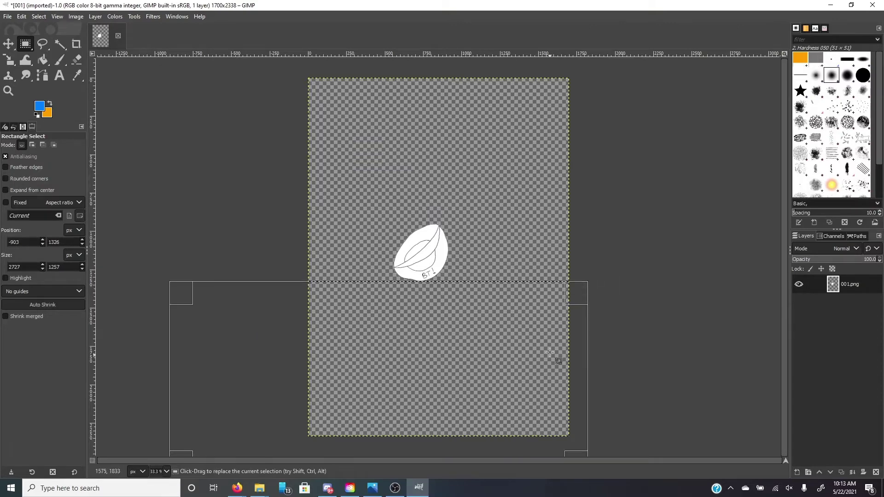
{"action": "left_click", "coordinate": [583, 279]}
{"action": "left_click_drag", "start_coordinate": [585, 283], "coordinate": [206, 457]}
{"action": "left_click", "coordinate": [521, 309]}
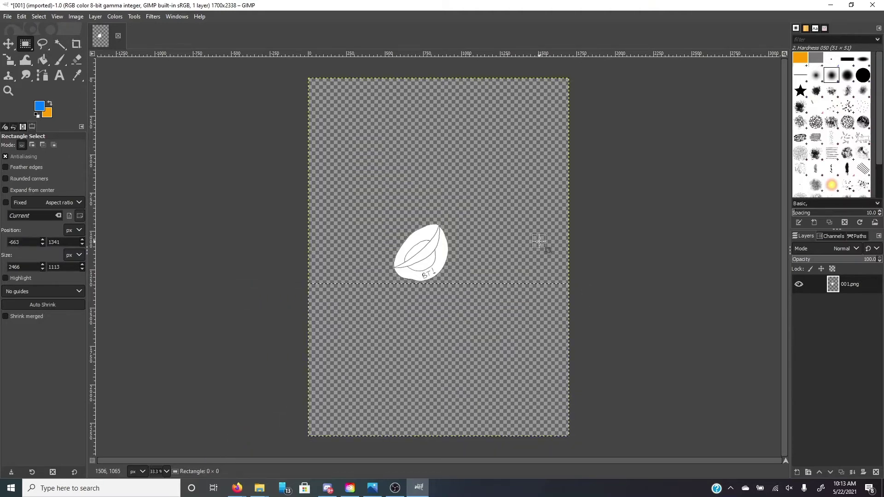
{"action": "left_click_drag", "start_coordinate": [585, 386], "coordinate": [451, 72]}
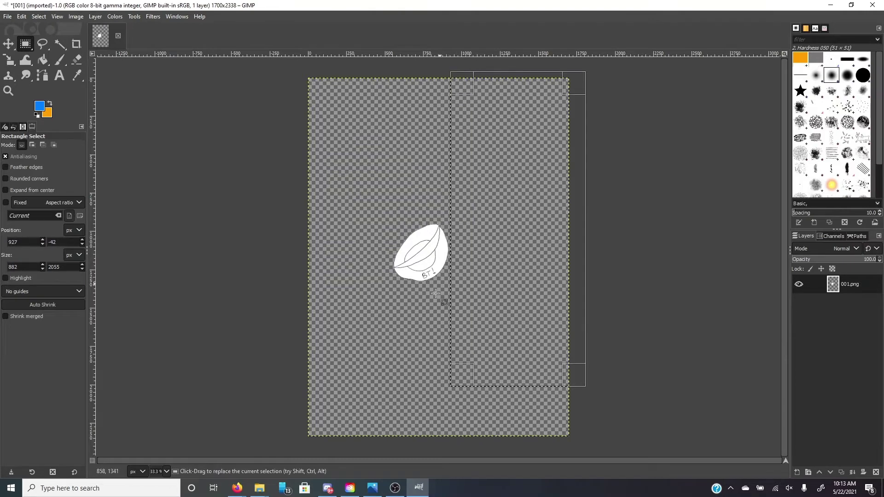
{"action": "left_click_drag", "start_coordinate": [380, 371], "coordinate": [272, 77]}
{"action": "left_click_drag", "start_coordinate": [587, 211], "coordinate": [228, 73]}
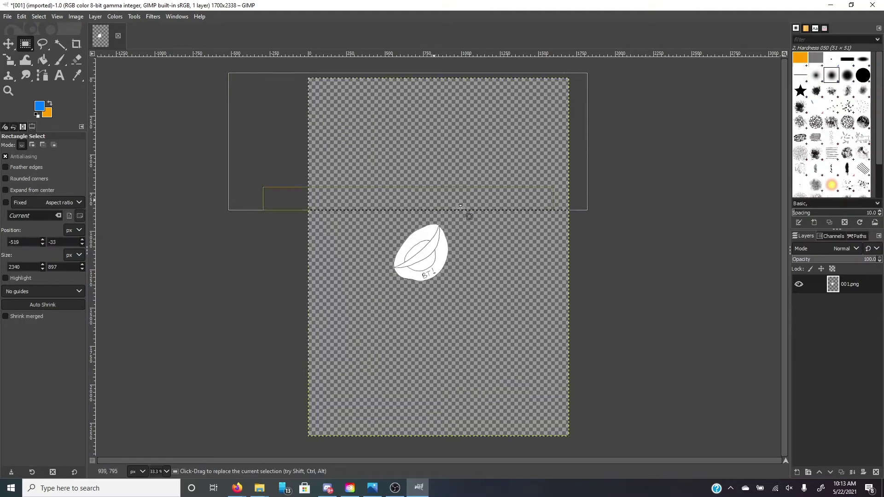
{"action": "left_click", "coordinate": [510, 266]}
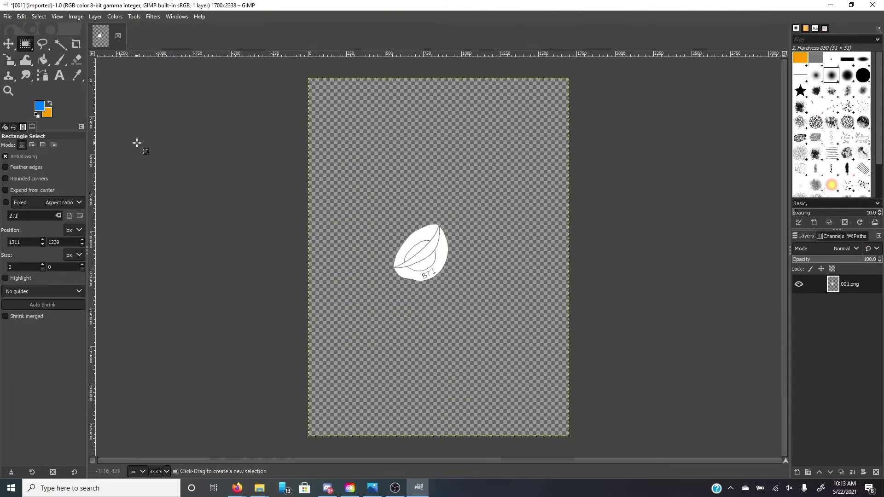
Select the white outer areas of the drawing around the central circle and crescent with Fuzzy Select at threshold 28.5.
{"action": "left_click", "coordinate": [61, 47]}
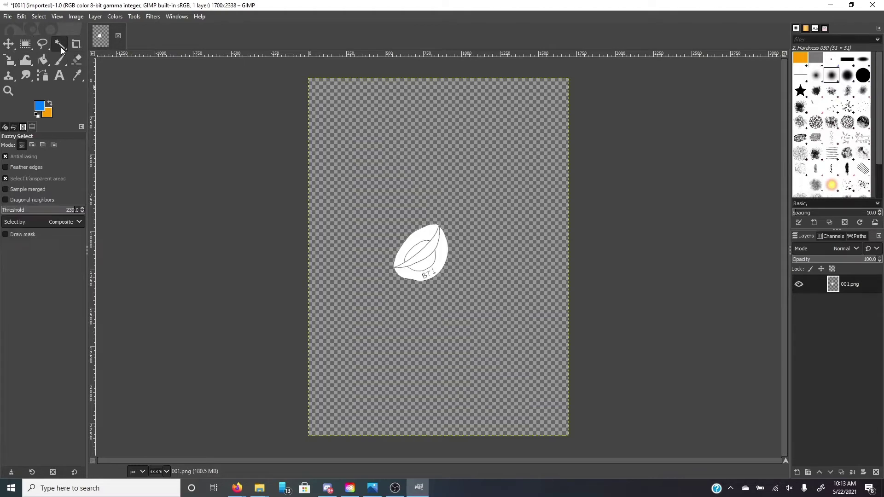
{"action": "left_click", "coordinate": [425, 250]}
{"action": "left_click_drag", "start_coordinate": [66, 211], "coordinate": [10, 224]}
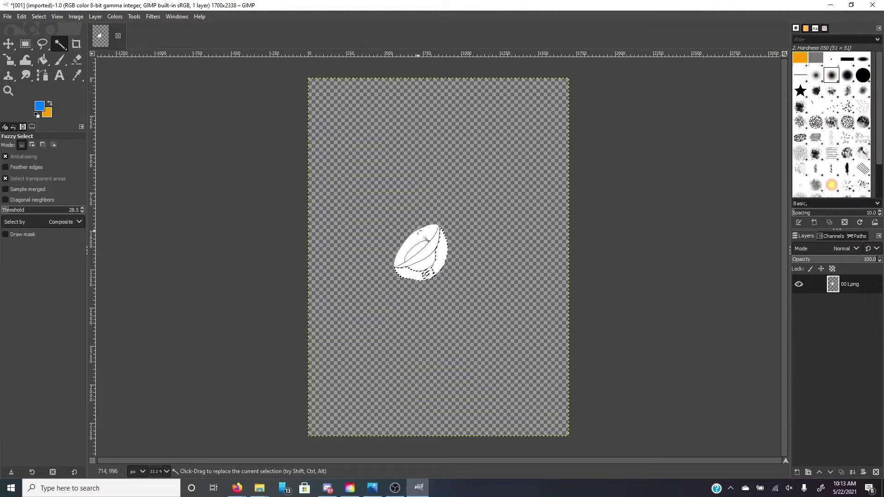
{"action": "key", "text": "shift"}
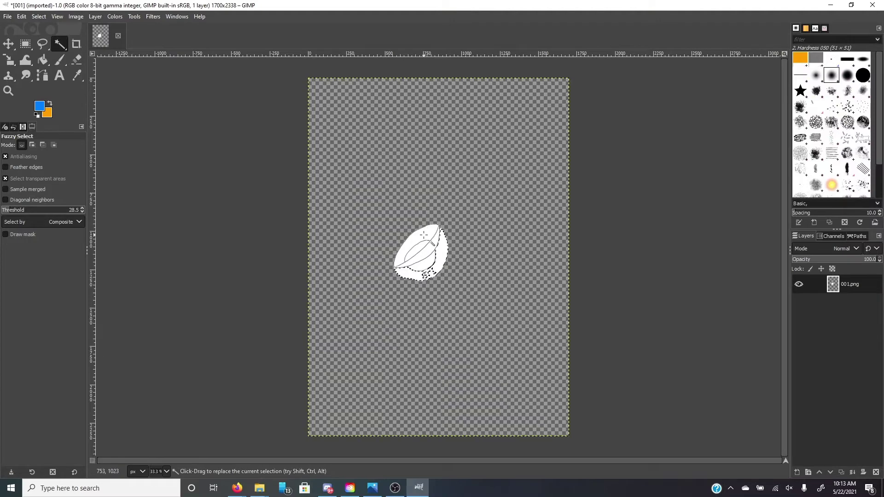
{"action": "key", "text": "shift"}
{"action": "key", "text": "shift"}
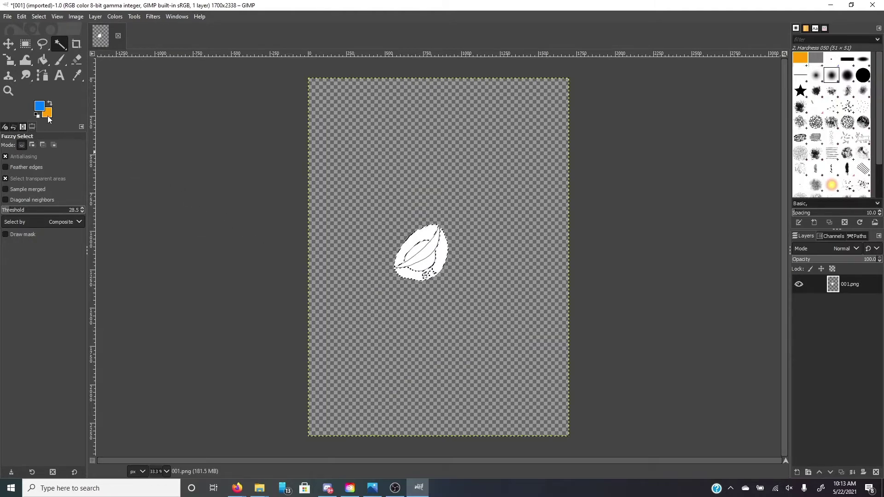
Set the foreground colour to cyan 00fcff and fill the selected outer areas of the drawing with it.
{"action": "left_click", "coordinate": [40, 107]}
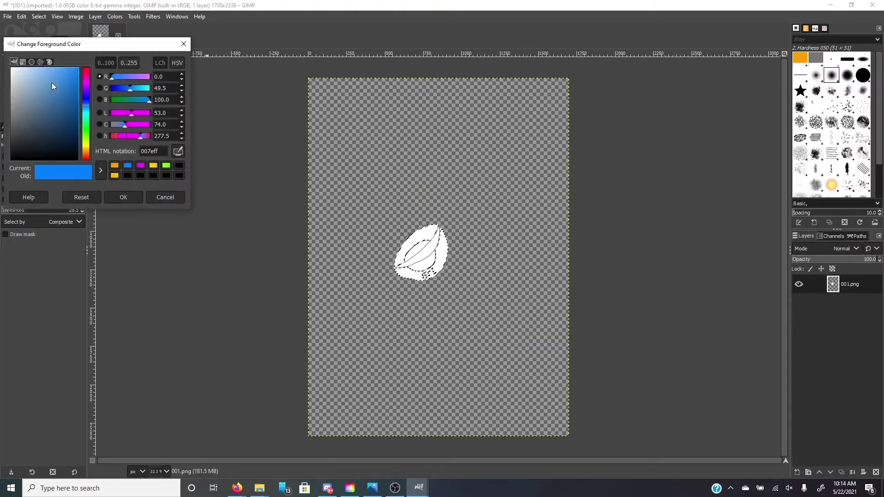
{"action": "left_click", "coordinate": [149, 88]}
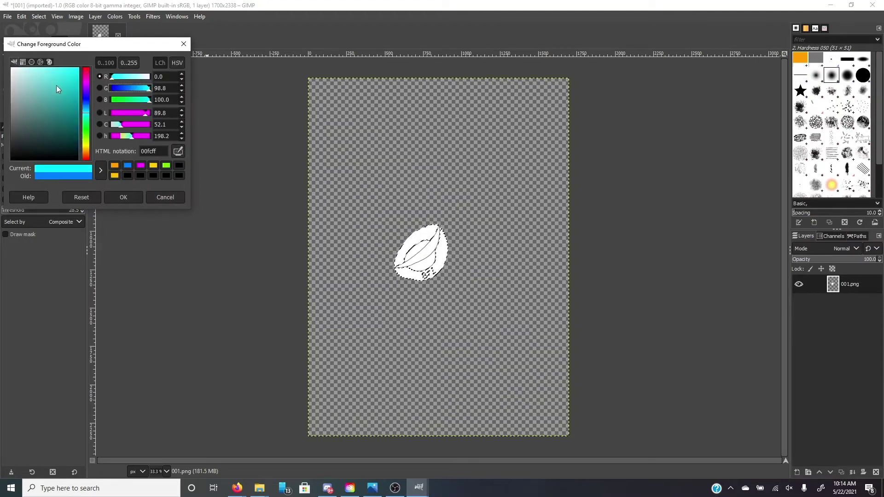
{"action": "left_click", "coordinate": [132, 196]}
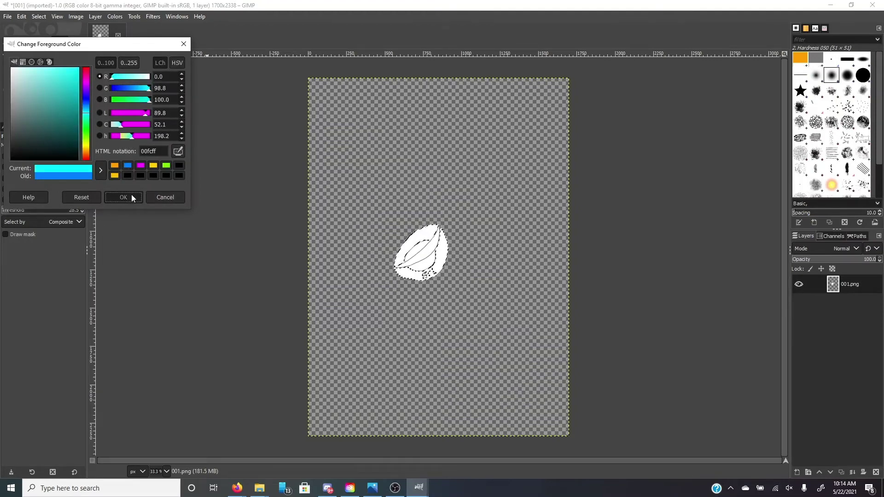
{"action": "right_click", "coordinate": [444, 255]}
{"action": "mouse_move", "coordinate": [471, 278]}
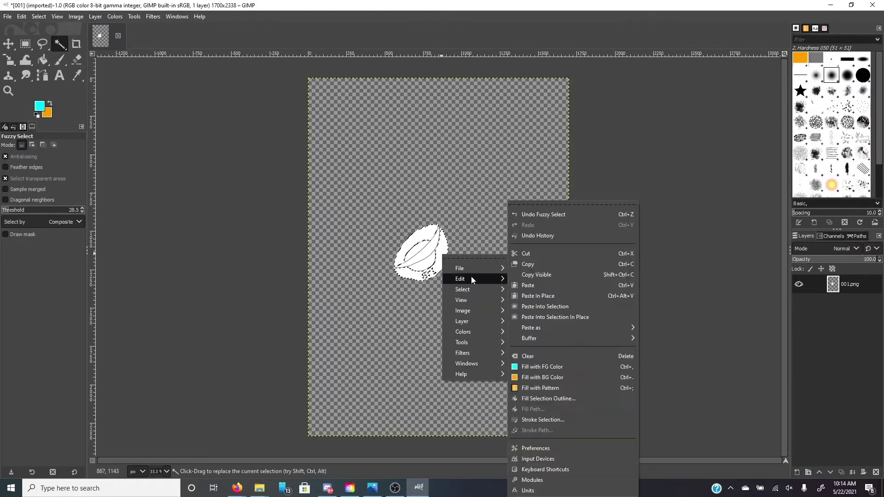
{"action": "left_click", "coordinate": [581, 367]}
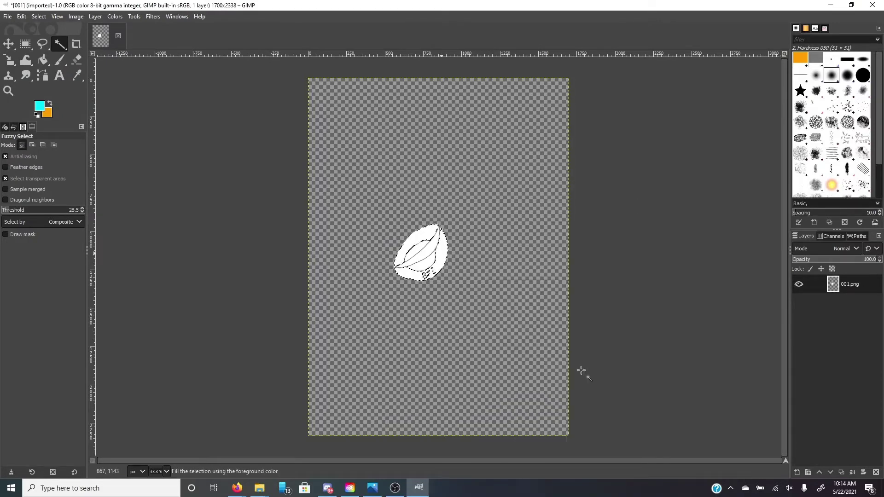
Select the white crescent across the drawing, set the background colour to pale yellow fff38c, and fill the crescent with it.
{"action": "left_click", "coordinate": [426, 251]}
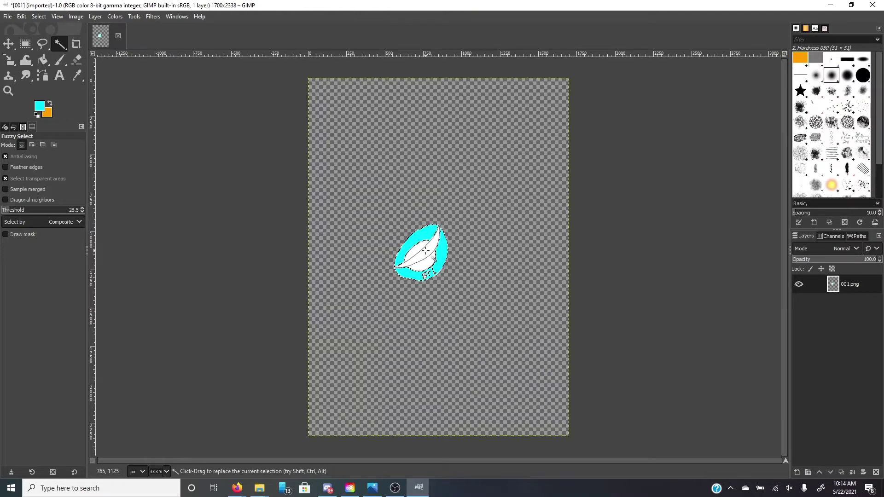
{"action": "right_click", "coordinate": [426, 253]}
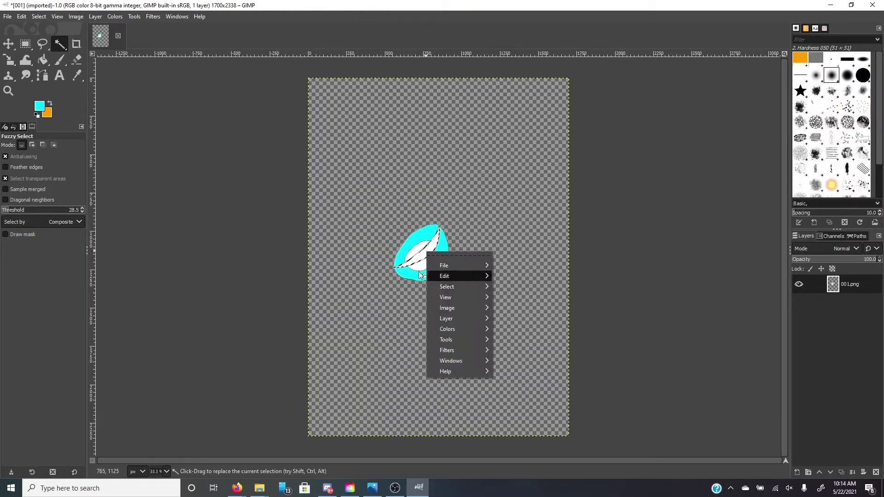
{"action": "left_click", "coordinate": [49, 116]}
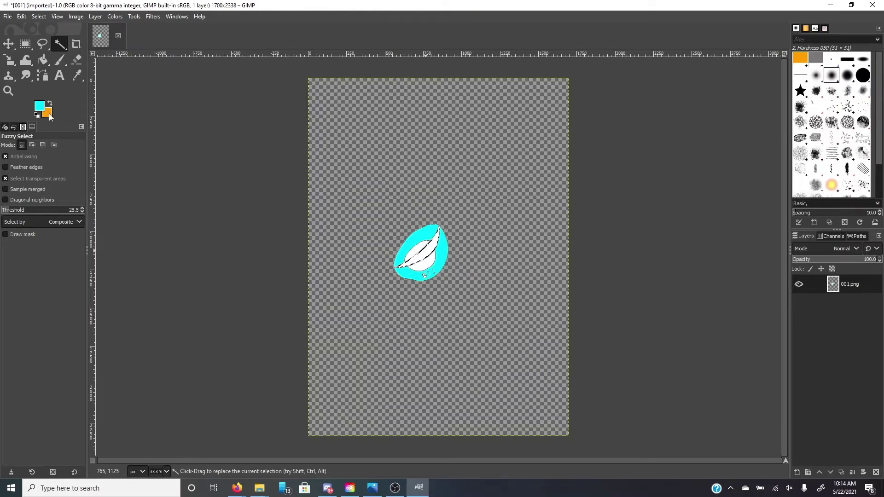
{"action": "left_click", "coordinate": [50, 116]}
{"action": "left_click", "coordinate": [87, 145]}
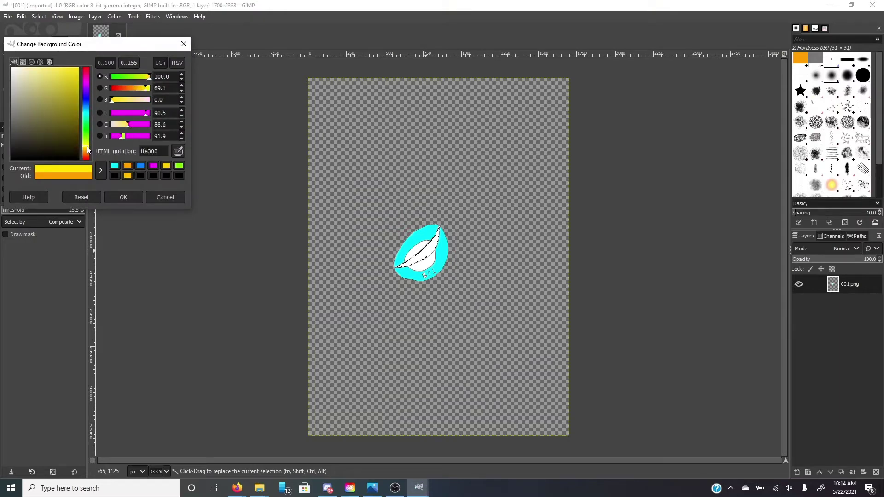
{"action": "left_click_drag", "start_coordinate": [57, 67], "coordinate": [43, 69]}
{"action": "left_click", "coordinate": [123, 196]}
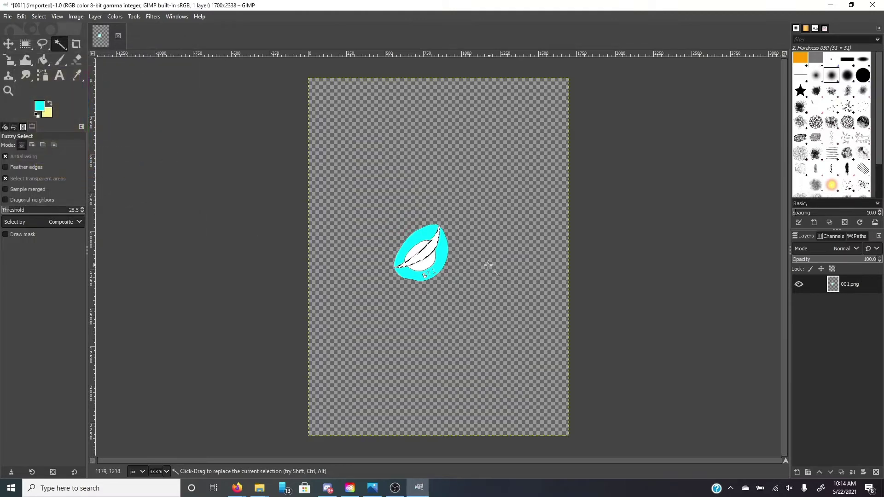
{"action": "right_click", "coordinate": [433, 255]}
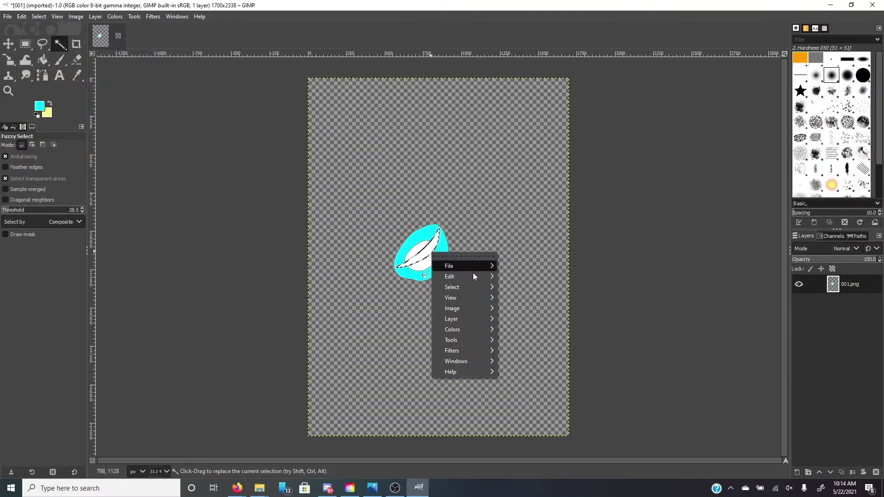
{"action": "mouse_move", "coordinate": [473, 275]}
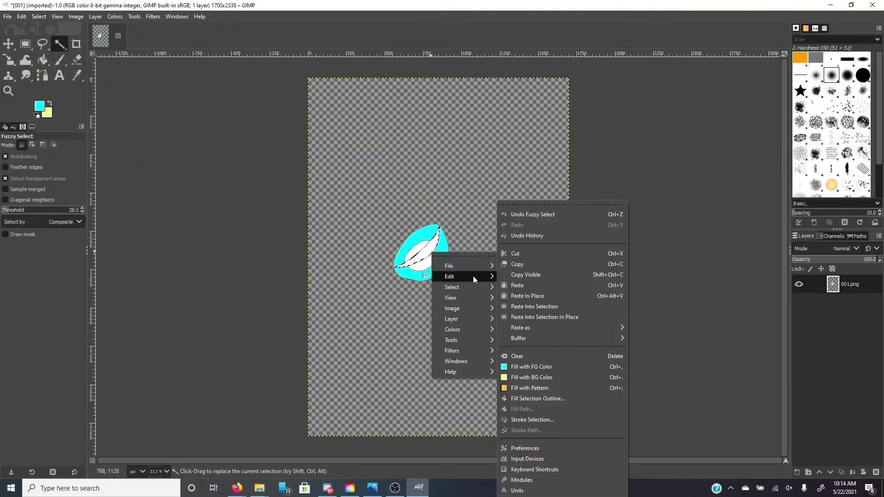
{"action": "left_click", "coordinate": [562, 378]}
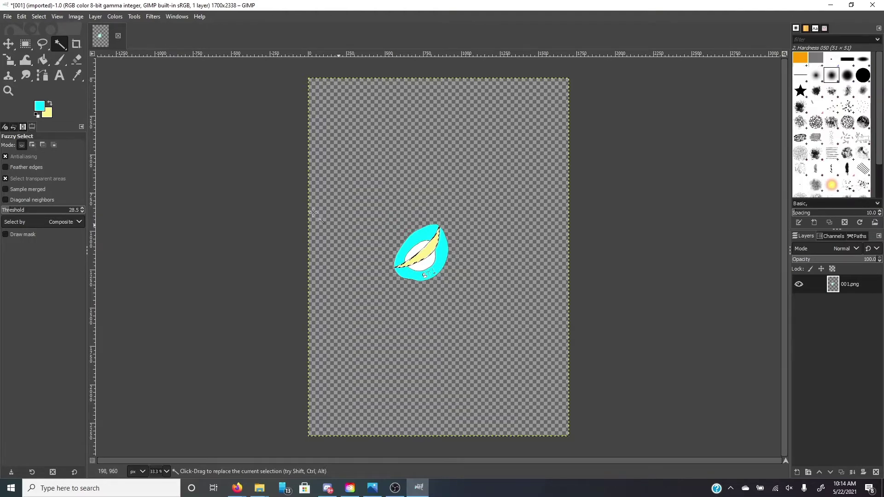
Select the white interiors of the letter B in the "BT!" lettering with Fuzzy Select and fill them with the cyan foreground colour.
{"action": "left_click", "coordinate": [8, 91]}
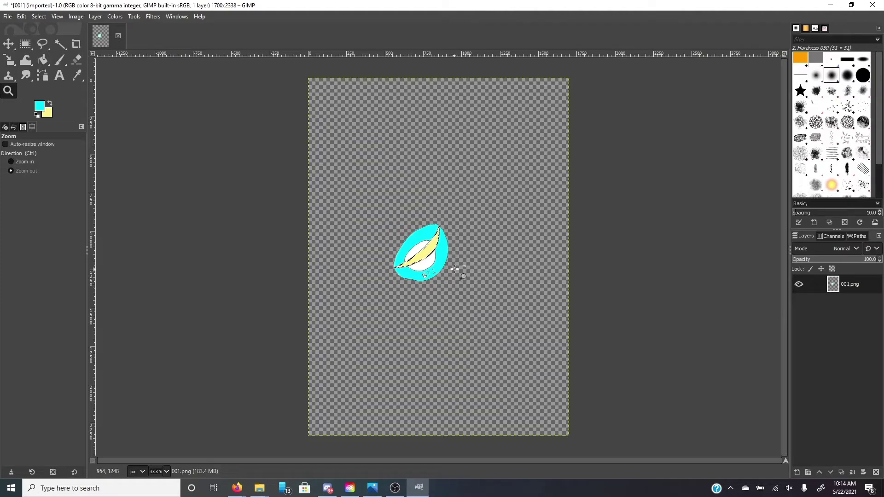
{"action": "key", "text": "ctrl"}
{"action": "left_click", "coordinate": [434, 267]}
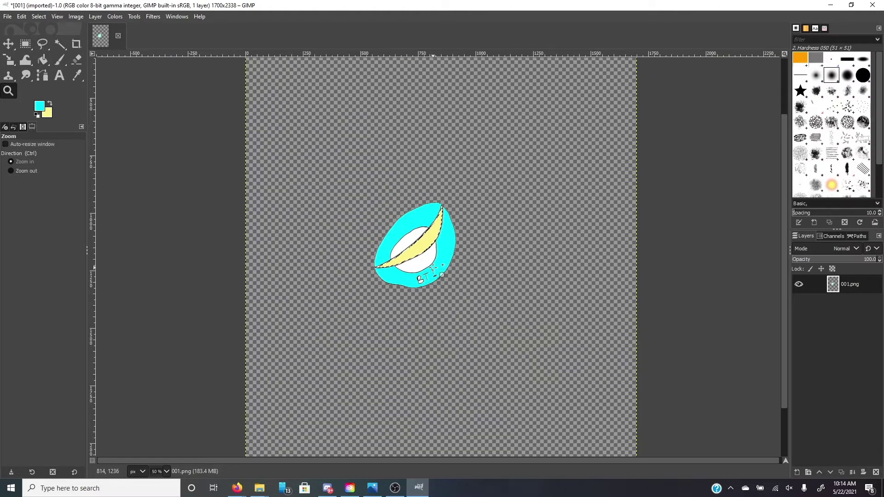
{"action": "left_click", "coordinate": [434, 266]}
{"action": "left_click", "coordinate": [428, 254]}
{"action": "left_click", "coordinate": [422, 236]}
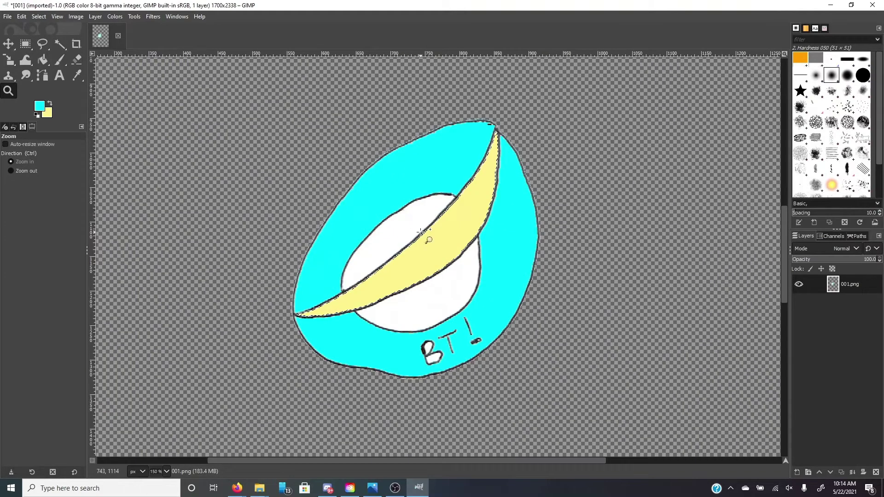
{"action": "left_click", "coordinate": [423, 235]}
{"action": "key", "text": "ctrl"}
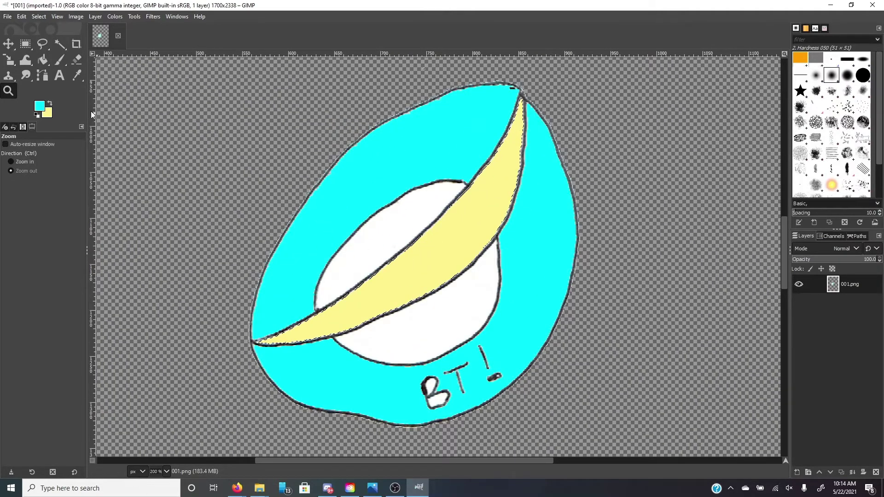
{"action": "left_click", "coordinate": [60, 45]}
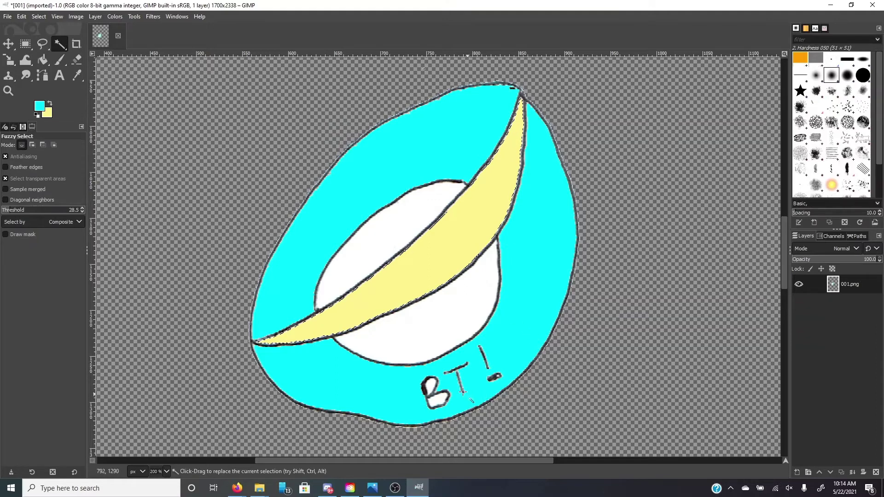
{"action": "key", "text": "shift"}
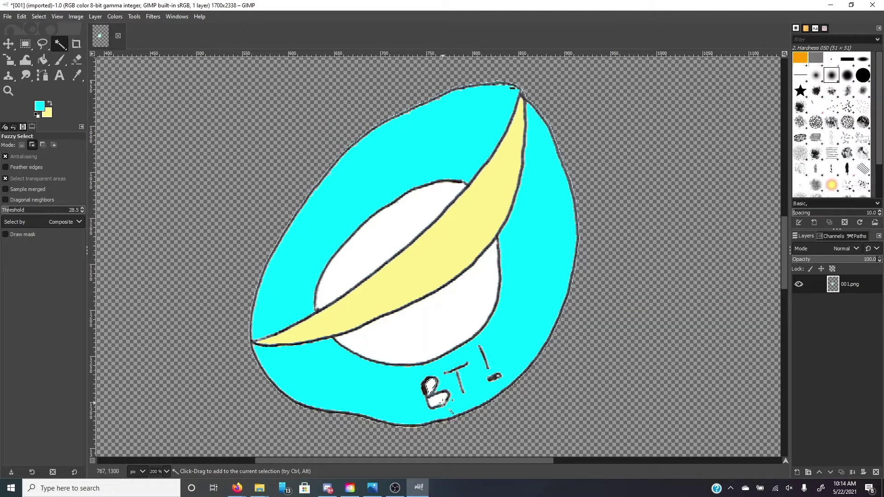
{"action": "right_click", "coordinate": [443, 403]}
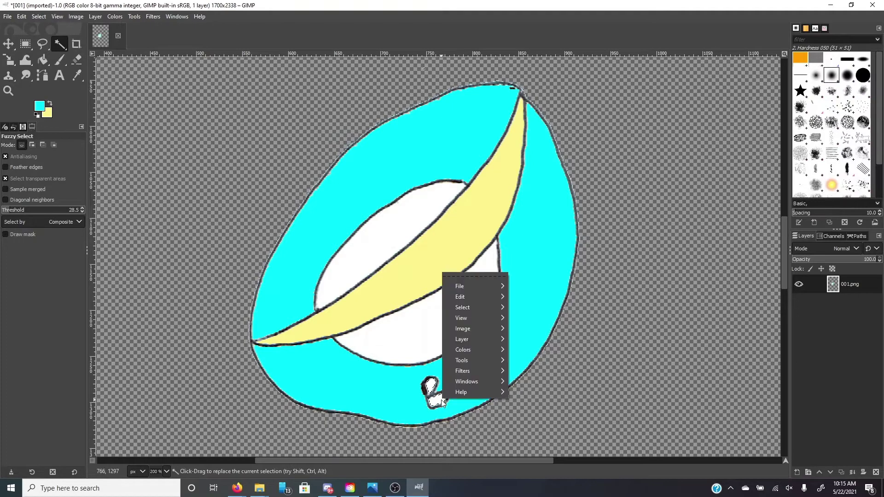
{"action": "mouse_move", "coordinate": [474, 298]}
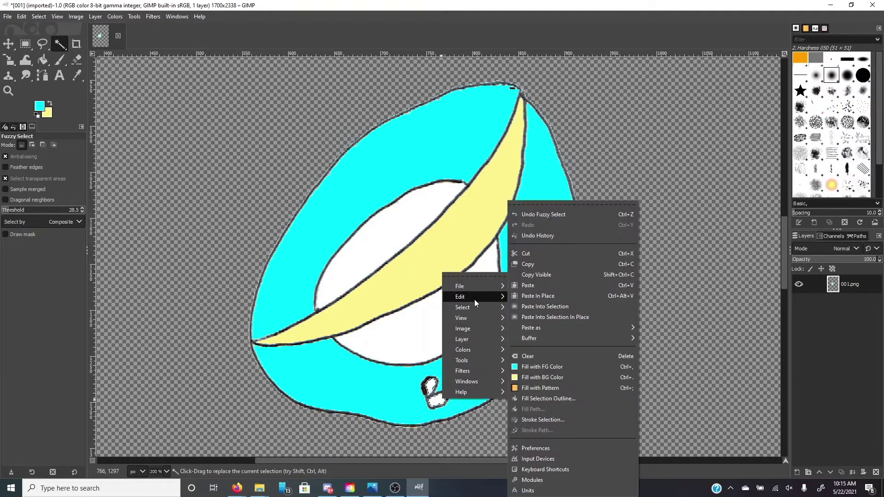
{"action": "left_click", "coordinate": [571, 368]}
Select both white parts of the inner circle, fill them with the background colour set to orange ffa002, and deselect.
{"action": "left_click", "coordinate": [434, 326]}
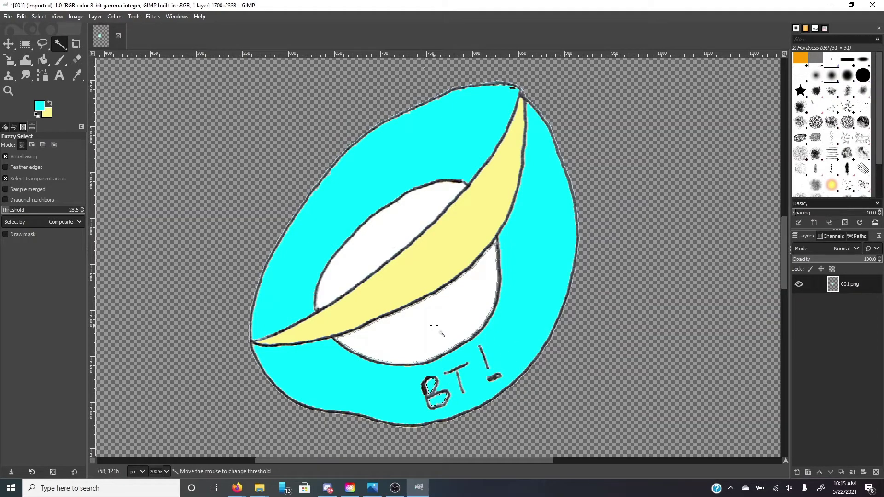
{"action": "left_click", "coordinate": [403, 222], "text": "shift"}
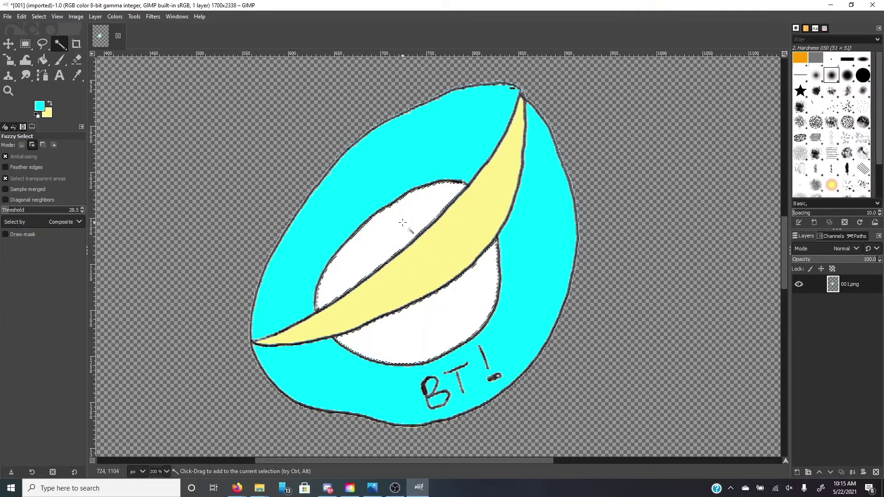
{"action": "left_click", "coordinate": [51, 114]}
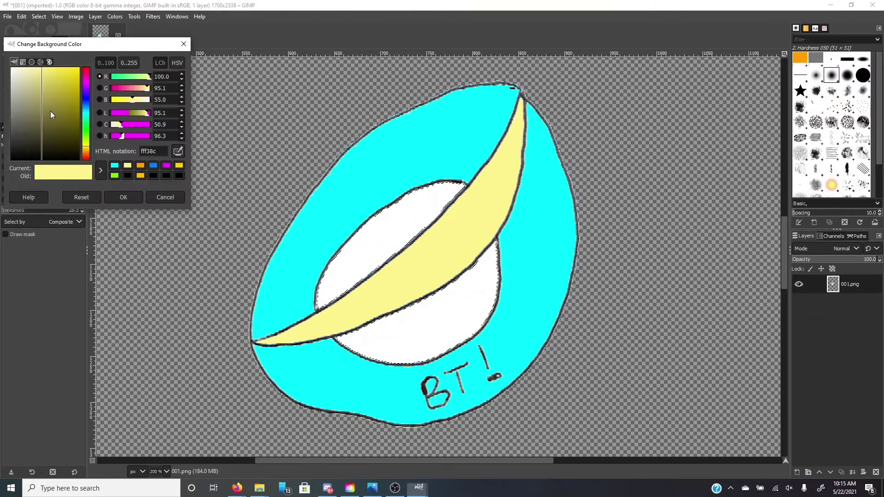
{"action": "left_click", "coordinate": [86, 154]}
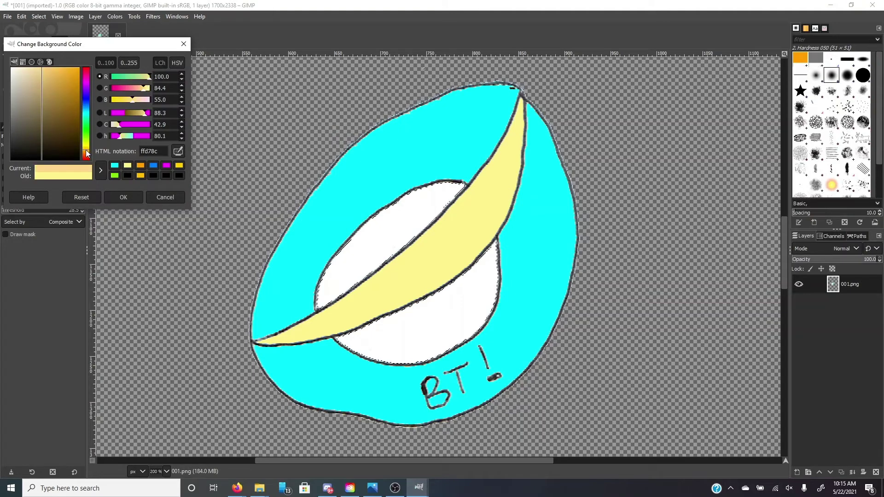
{"action": "mouse_move", "coordinate": [80, 118]}
{"action": "left_mouse_down"}
{"action": "mouse_move", "coordinate": [81, 127]}
{"action": "mouse_move", "coordinate": [80, 63]}
{"action": "left_mouse_up"}
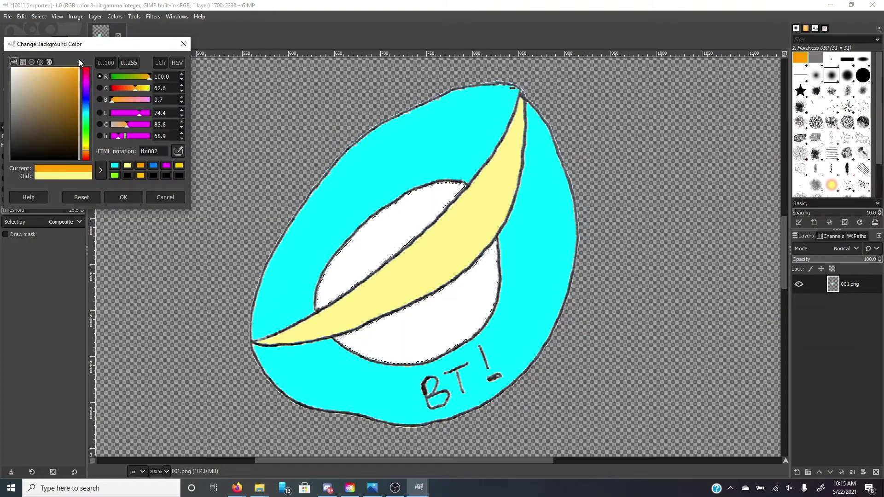
{"action": "left_click", "coordinate": [122, 197]}
{"action": "right_click", "coordinate": [381, 252]}
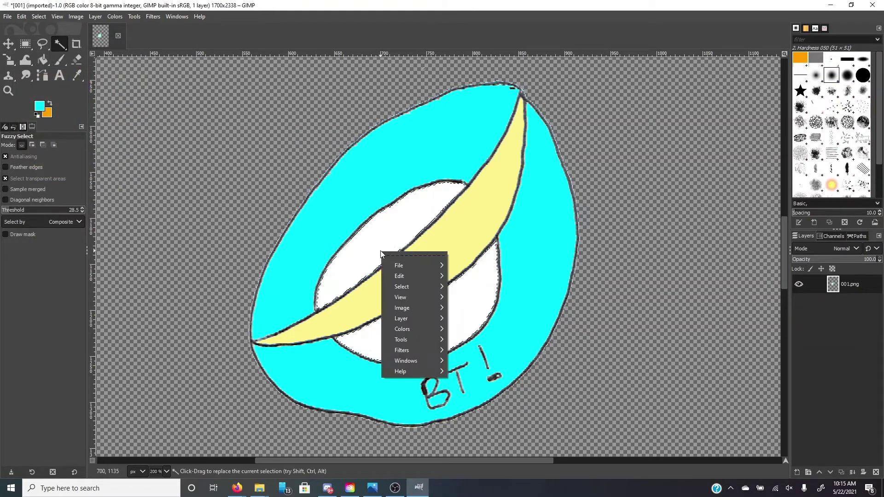
{"action": "mouse_move", "coordinate": [431, 277]}
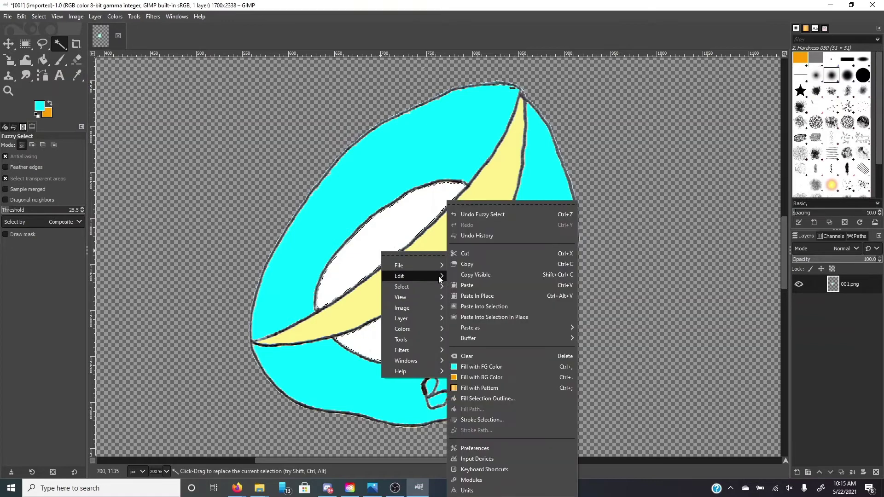
{"action": "left_click", "coordinate": [495, 378]}
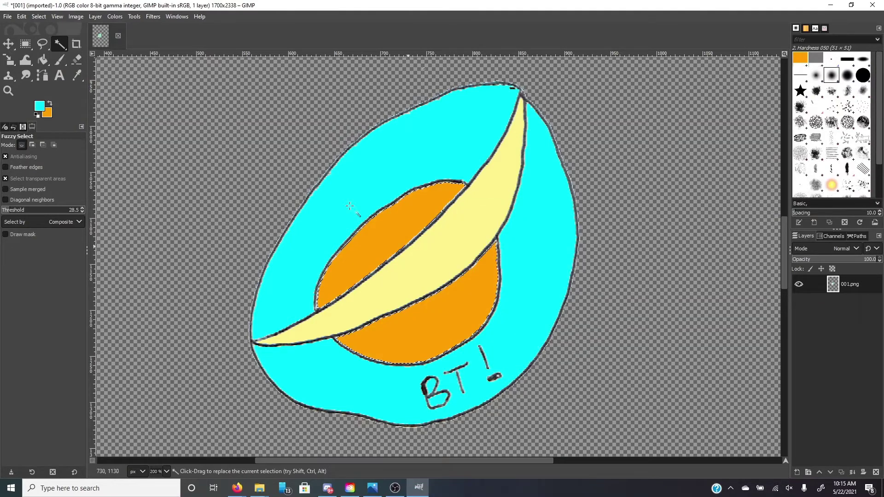
{"action": "left_click", "coordinate": [25, 44]}
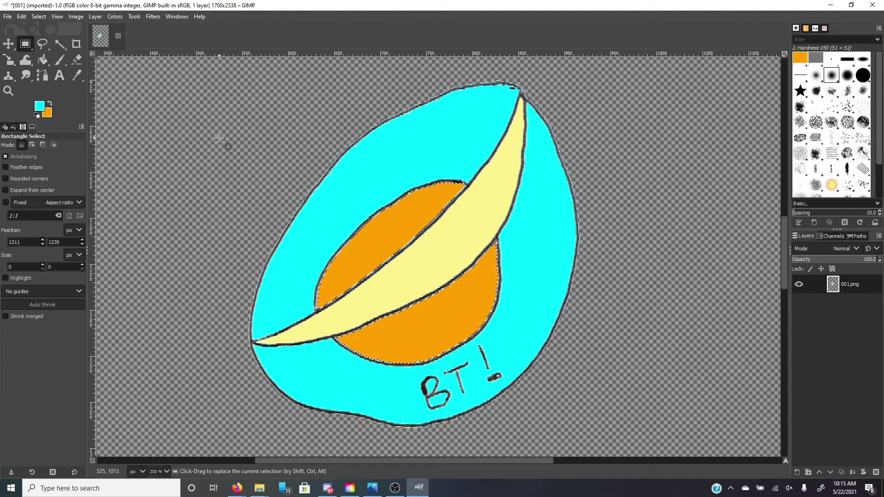
{"action": "scroll", "coordinate": [288, 199], "scroll_direction": "down", "scroll_amount": 5}
{"action": "scroll", "coordinate": [282, 194], "scroll_direction": "up", "scroll_amount": 5}
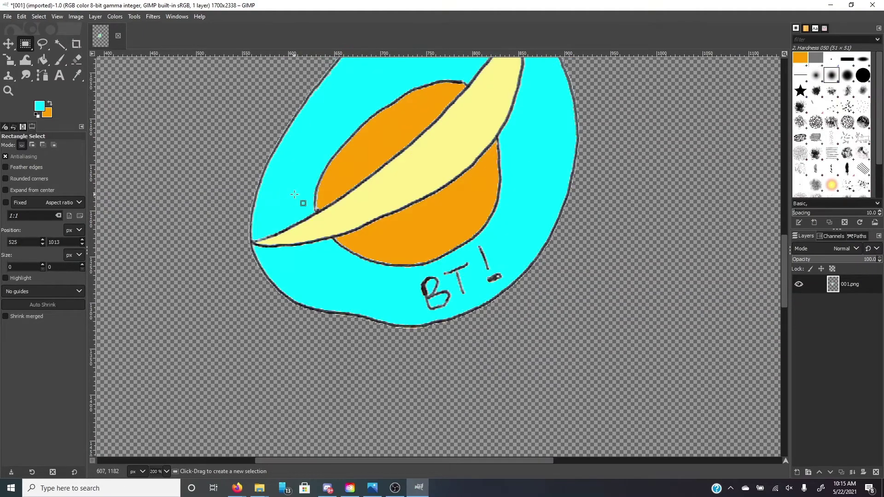
Start exporting the coloured drawing to the Flip image folder under the file name "To go to Davinci.png".
{"action": "left_click", "coordinate": [8, 90]}
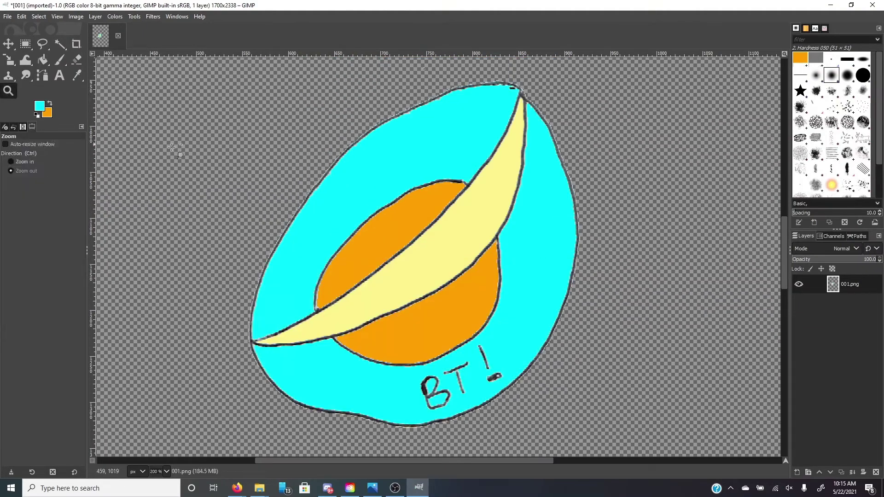
{"action": "left_click", "coordinate": [233, 177]}
{"action": "left_click", "coordinate": [277, 193]}
{"action": "left_click", "coordinate": [247, 177]}
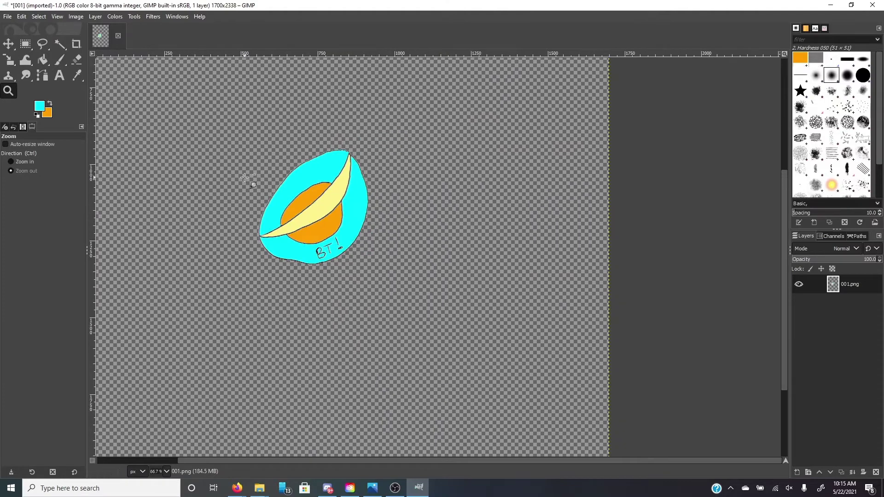
{"action": "left_click", "coordinate": [7, 17]}
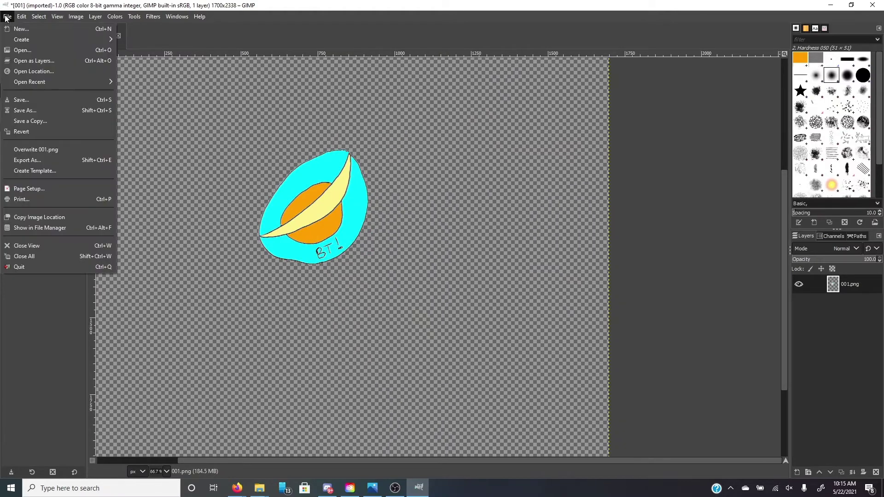
{"action": "left_click", "coordinate": [74, 160]}
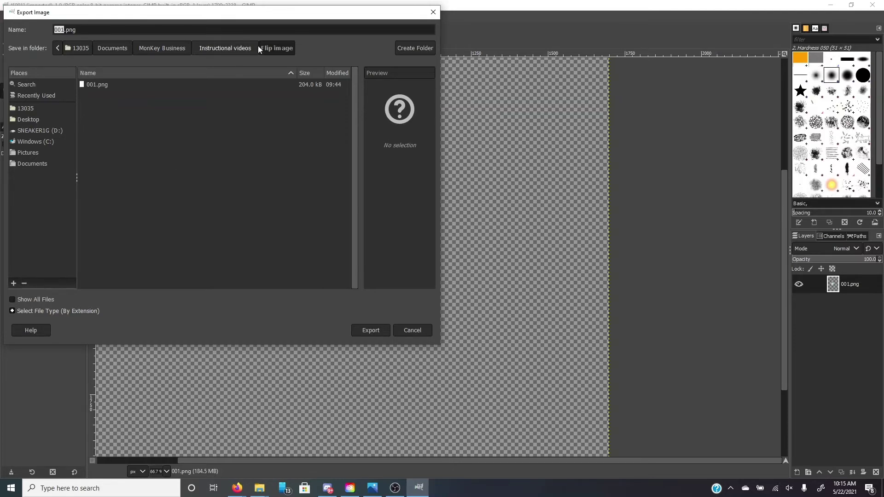
{"action": "type", "text": "To go to Davinc"}
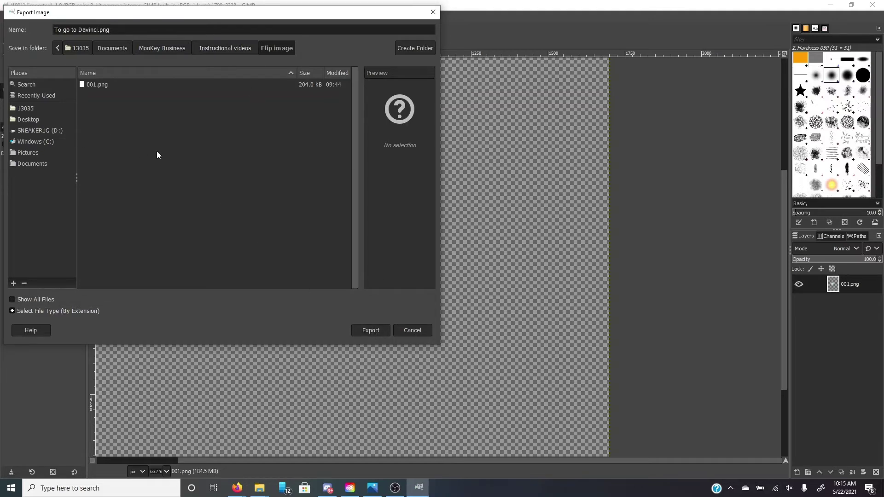
{"action": "type", "text": "i"}
Look through the available export file types, keep the type by extension, and export the image as PNG with the default options.
{"action": "left_click", "coordinate": [27, 312]}
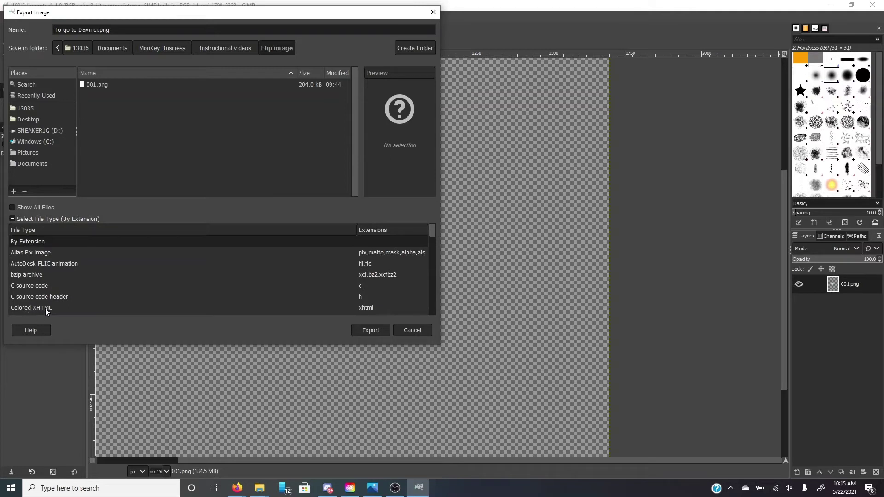
{"action": "scroll", "coordinate": [188, 275], "scroll_direction": "down", "scroll_amount": 7}
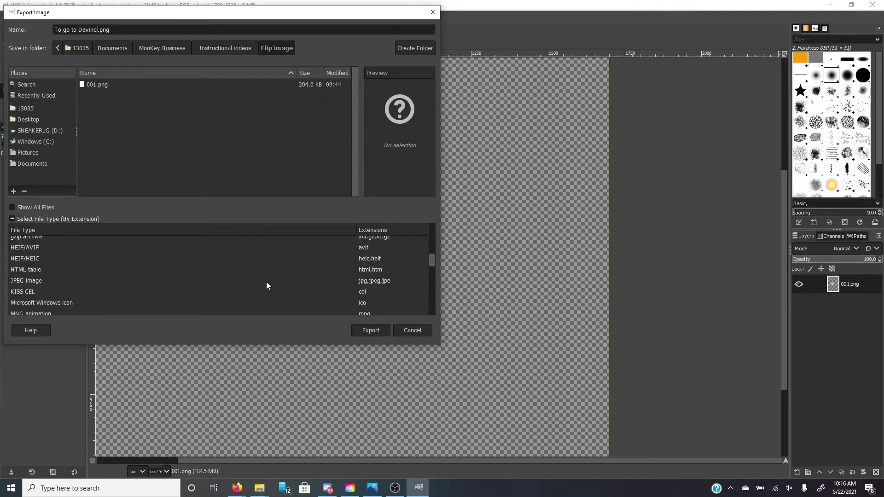
{"action": "scroll", "coordinate": [268, 282], "scroll_direction": "down", "scroll_amount": 5}
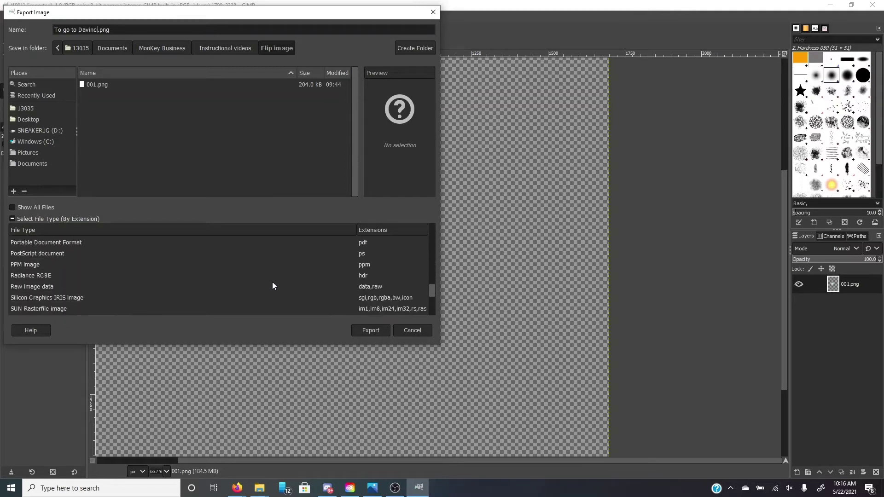
{"action": "scroll", "coordinate": [285, 288], "scroll_direction": "down", "scroll_amount": 2}
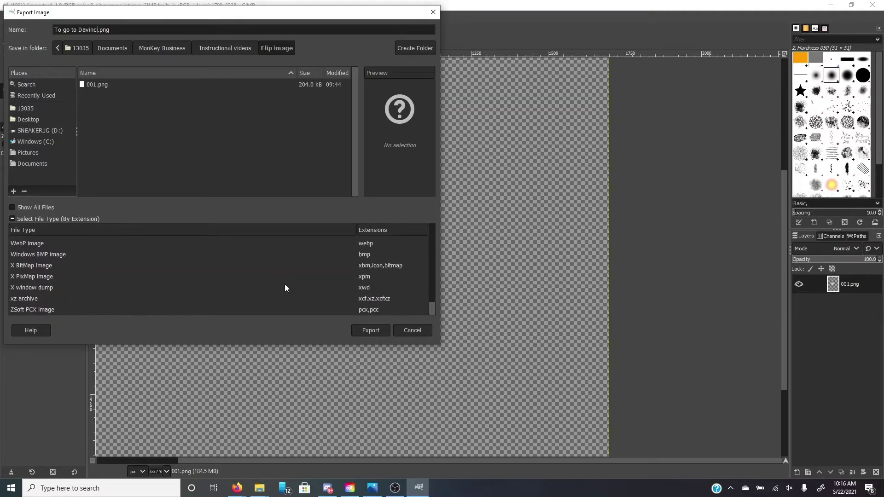
{"action": "scroll", "coordinate": [285, 288], "scroll_direction": "up", "scroll_amount": 2}
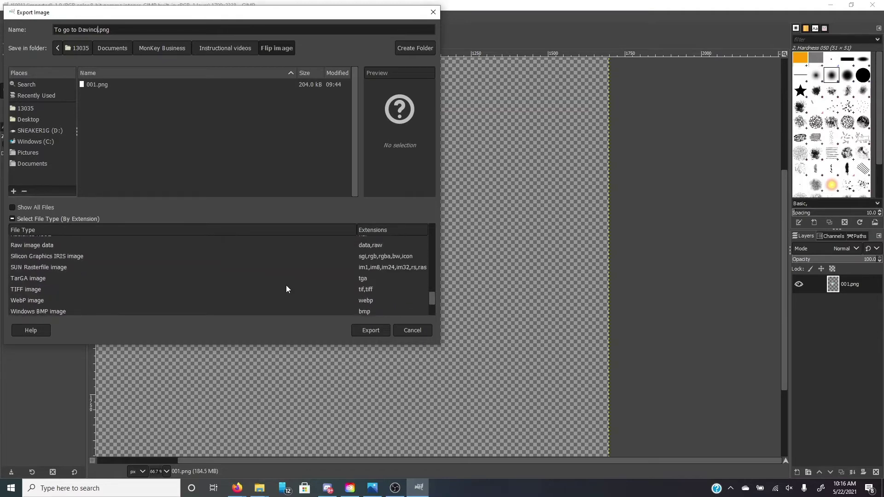
{"action": "scroll", "coordinate": [286, 289], "scroll_direction": "up", "scroll_amount": 3}
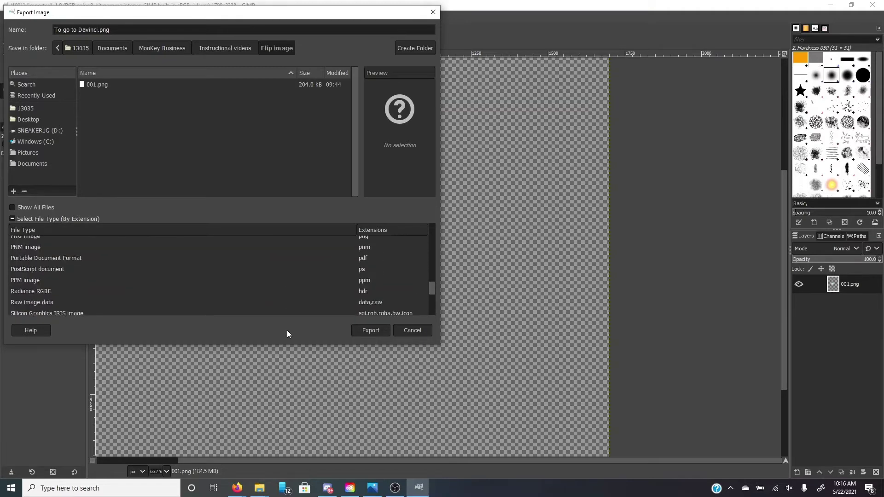
{"action": "left_click", "coordinate": [372, 331]}
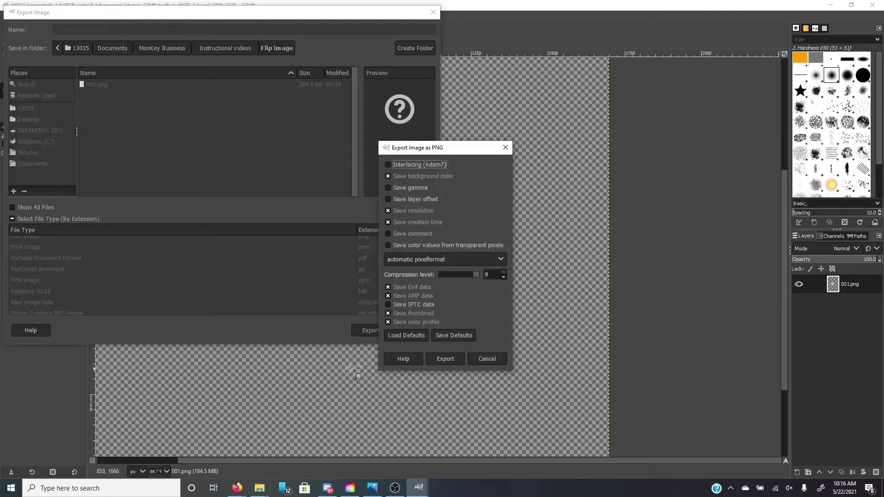
{"action": "left_click", "coordinate": [453, 361]}
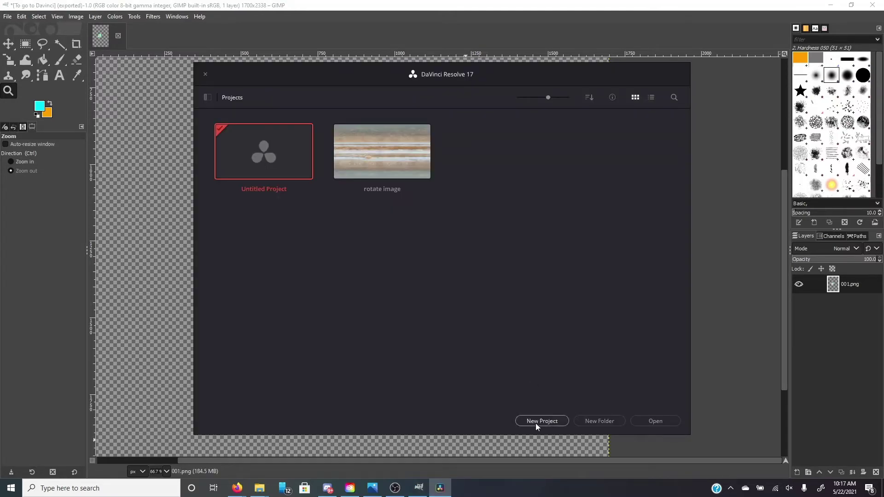
Switch to DaVinci Resolve and create a new project named "Flip".
{"action": "left_click", "coordinate": [537, 423]}
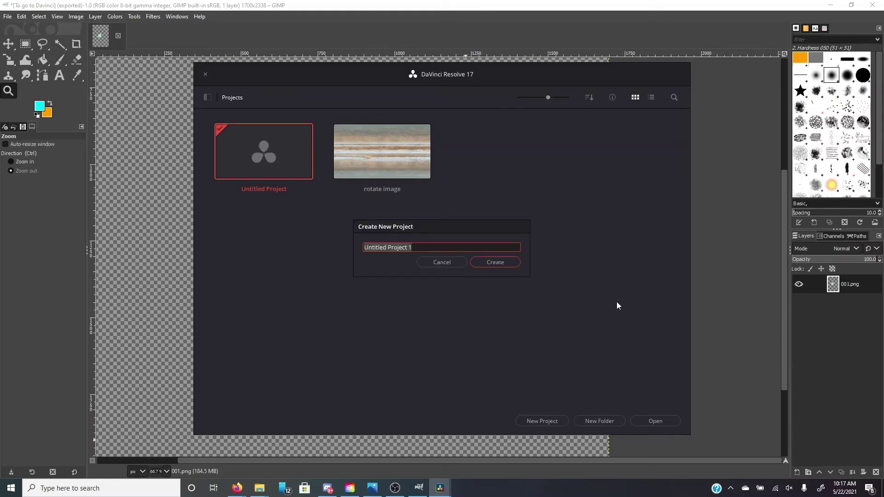
{"action": "type", "text": "Flip"}
{"action": "left_click", "coordinate": [494, 266]}
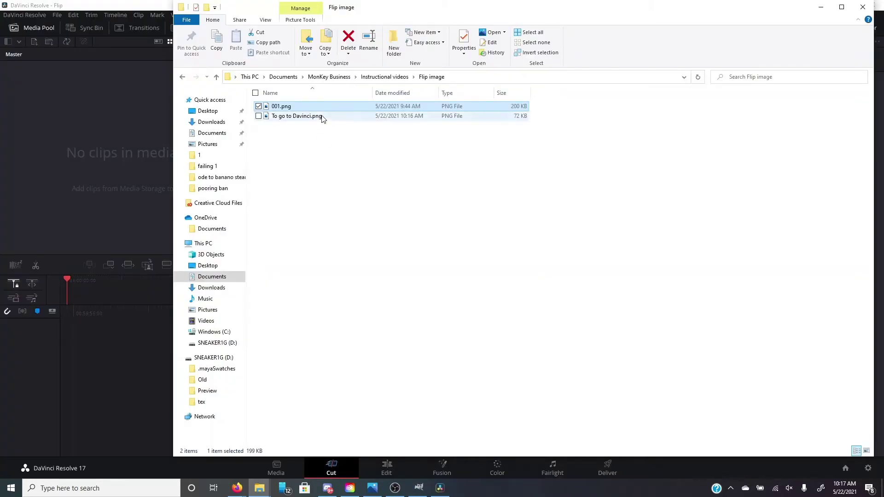
Import "To go to Davinci.png" from the Flip image folder in File Explorer into the DaVinci Resolve media pool.
{"action": "left_click_drag", "start_coordinate": [316, 117], "coordinate": [298, 122]}
{"action": "left_click", "coordinate": [123, 5]}
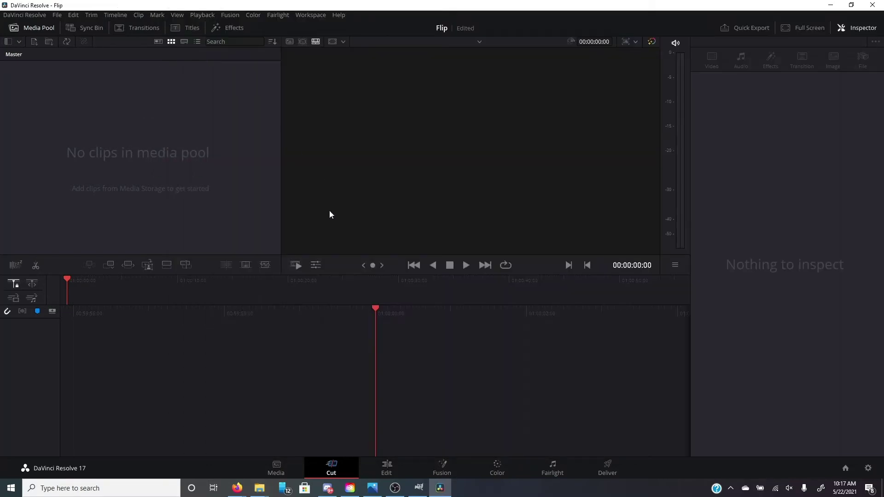
{"action": "left_click", "coordinate": [260, 488]}
{"action": "left_click_drag", "start_coordinate": [299, 118], "coordinate": [128, 150]}
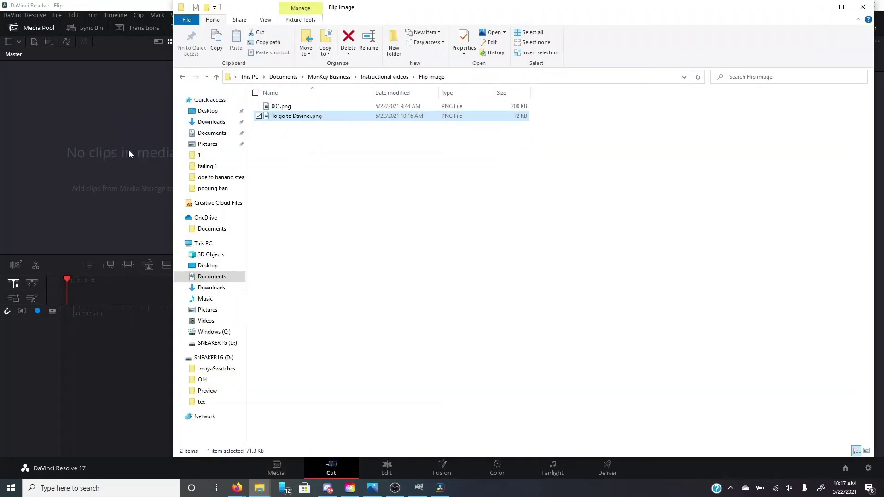
{"action": "left_click", "coordinate": [116, 7]}
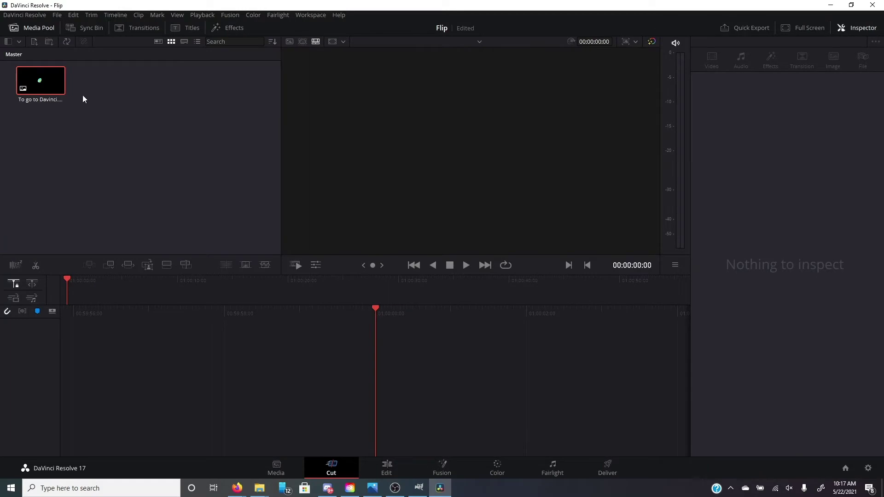
Place the "To go to Davinci.png" clip on a new timeline and play it through almost to its end.
{"action": "left_click_drag", "start_coordinate": [52, 82], "coordinate": [126, 383]}
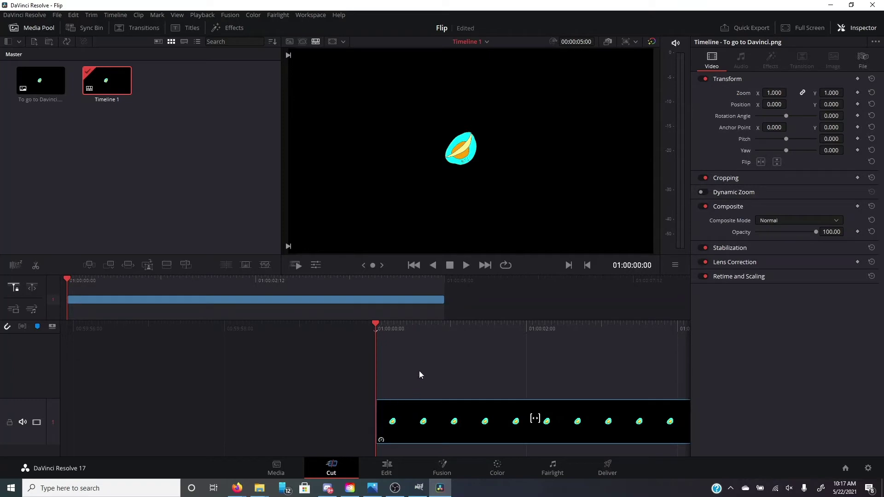
{"action": "key", "text": "space"}
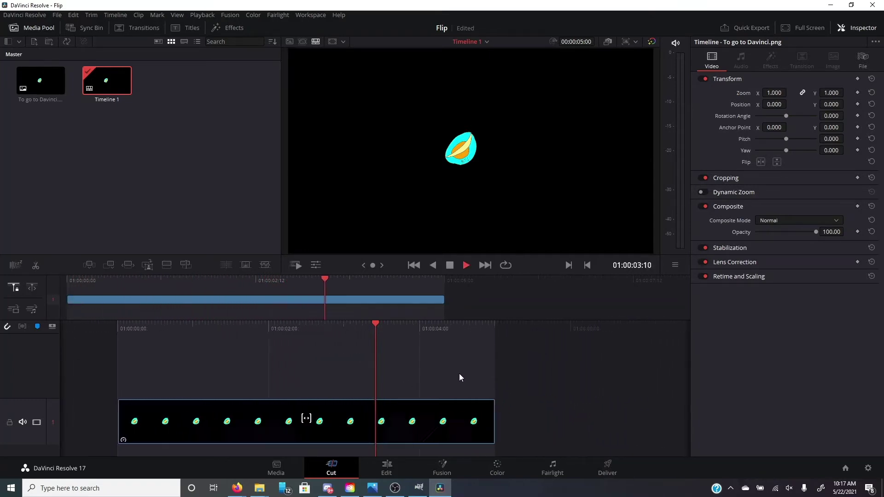
{"action": "key", "text": "space"}
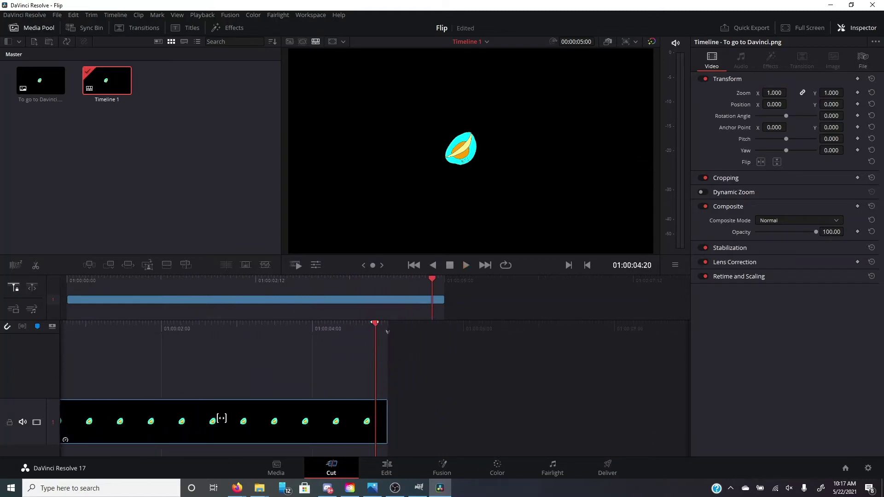
Open the clip in Fusion and insert an Image Plane 3D tool after the MediaIn1 node.
{"action": "left_click", "coordinate": [441, 468]}
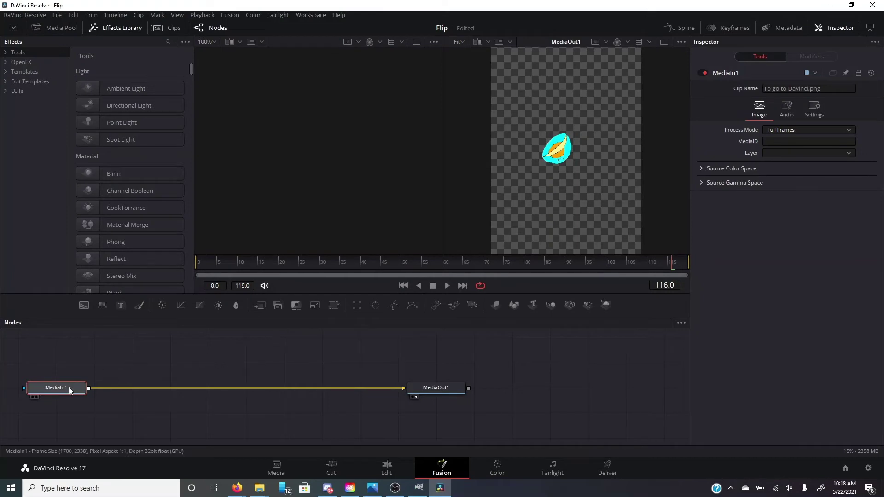
{"action": "mouse_move", "coordinate": [68, 389]}
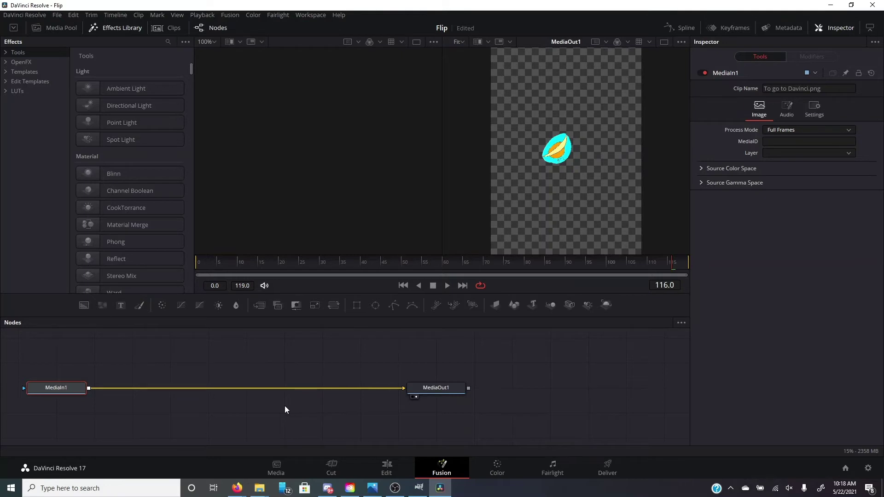
{"action": "right_click", "coordinate": [66, 389]}
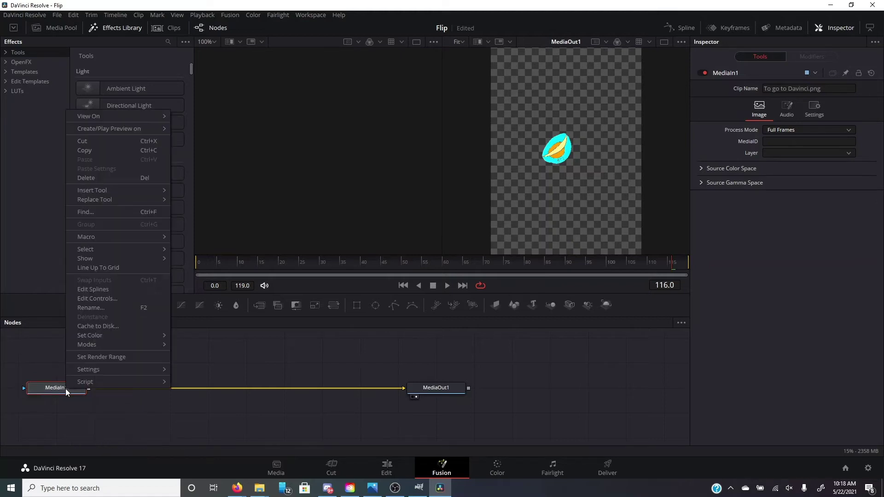
{"action": "left_click", "coordinate": [109, 413]}
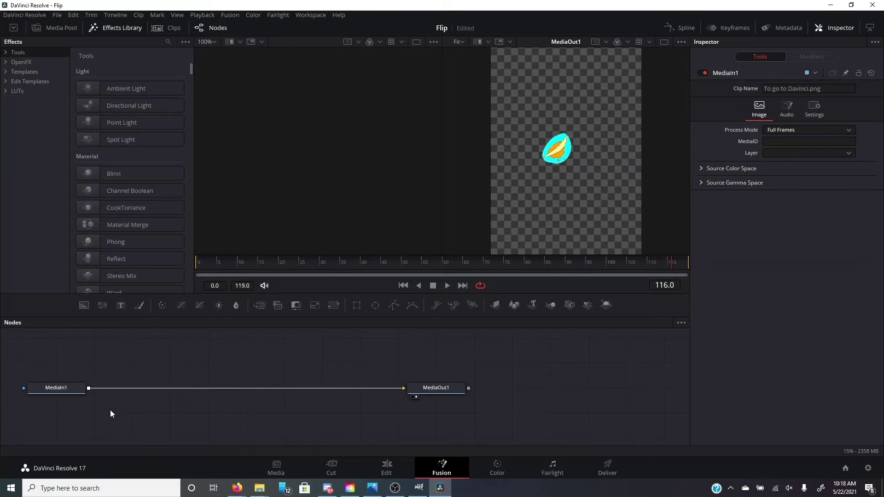
{"action": "right_click", "coordinate": [66, 390]}
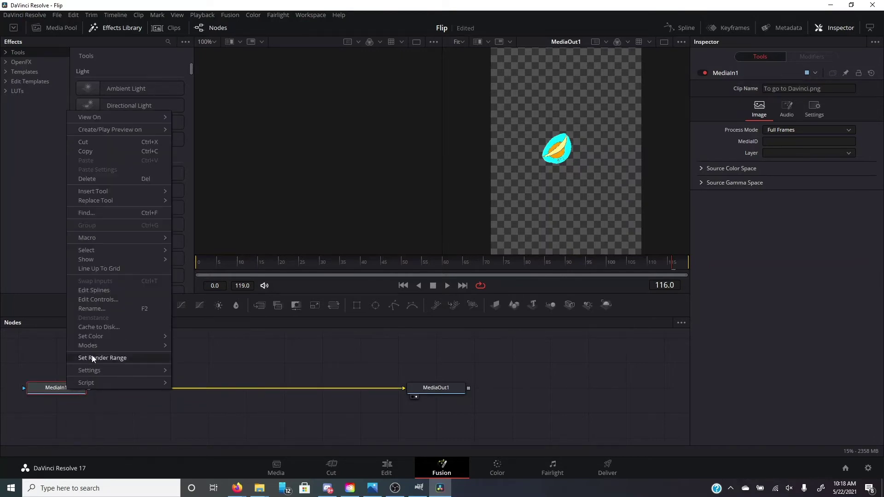
{"action": "mouse_move", "coordinate": [140, 192]}
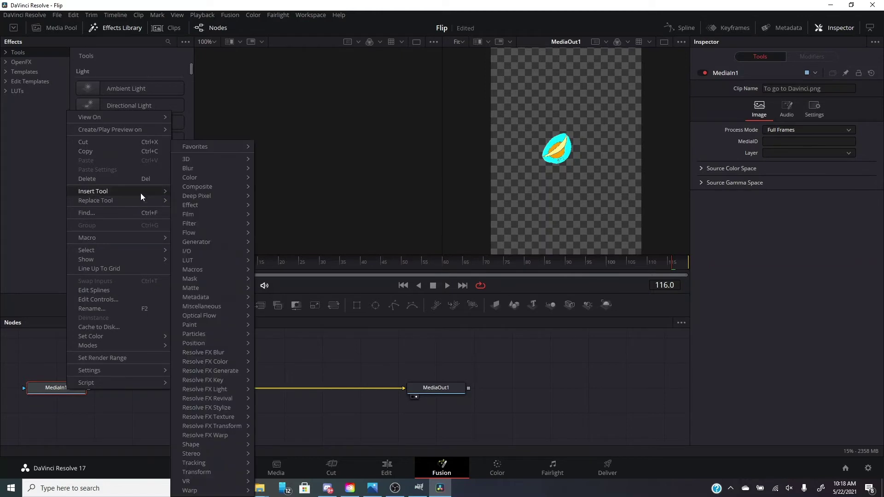
{"action": "mouse_move", "coordinate": [214, 157]}
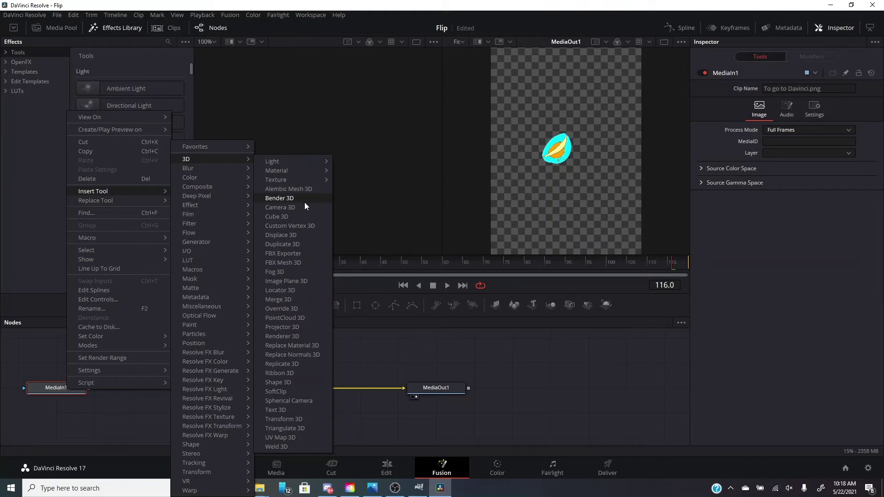
{"action": "left_click", "coordinate": [301, 280]}
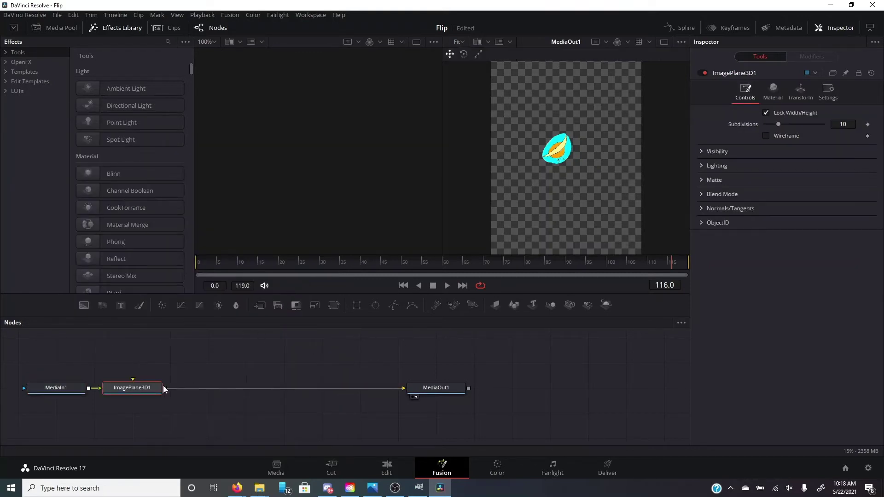
Move the ImagePlane3D1 node slightly away from MediaIn1 and insert a Renderer 3D tool after it.
{"action": "left_click_drag", "start_coordinate": [147, 387], "coordinate": [165, 388]}
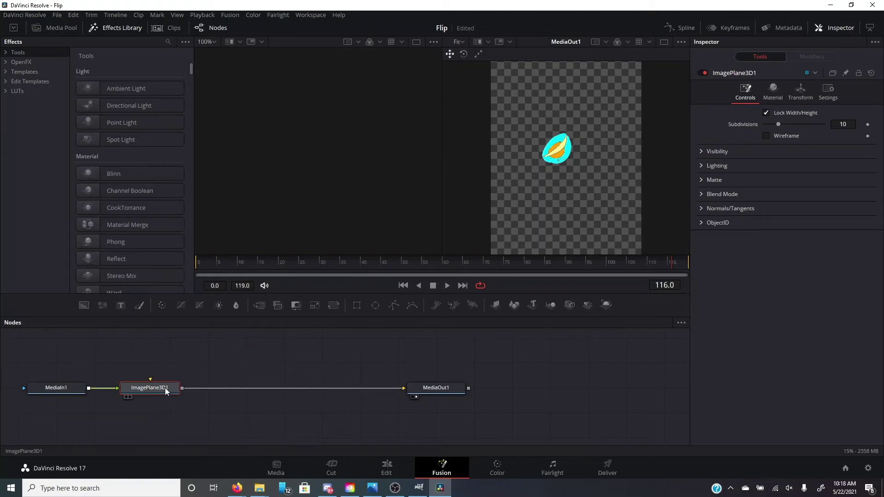
{"action": "right_click", "coordinate": [167, 388]}
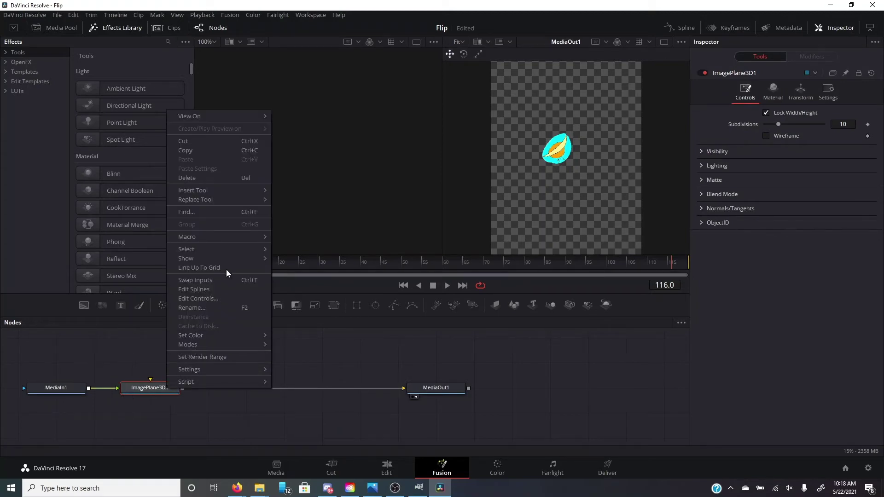
{"action": "mouse_move", "coordinate": [234, 189]}
{"action": "mouse_move", "coordinate": [317, 160]}
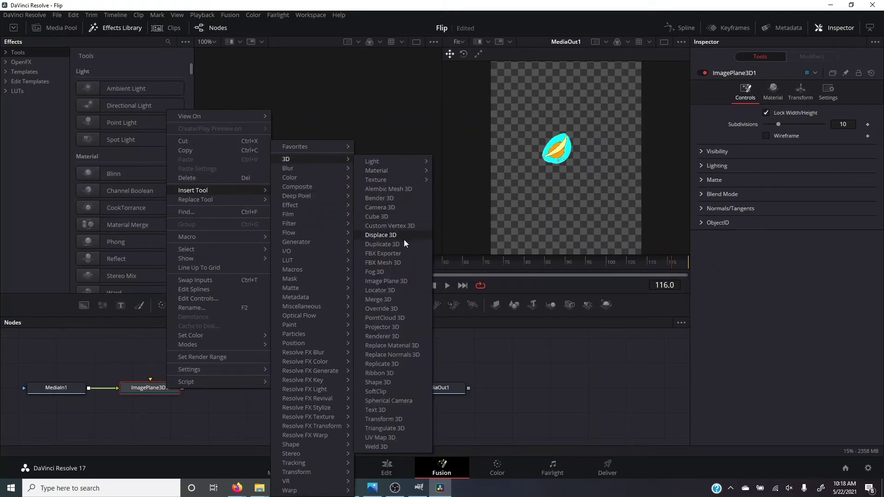
{"action": "left_click", "coordinate": [408, 337]}
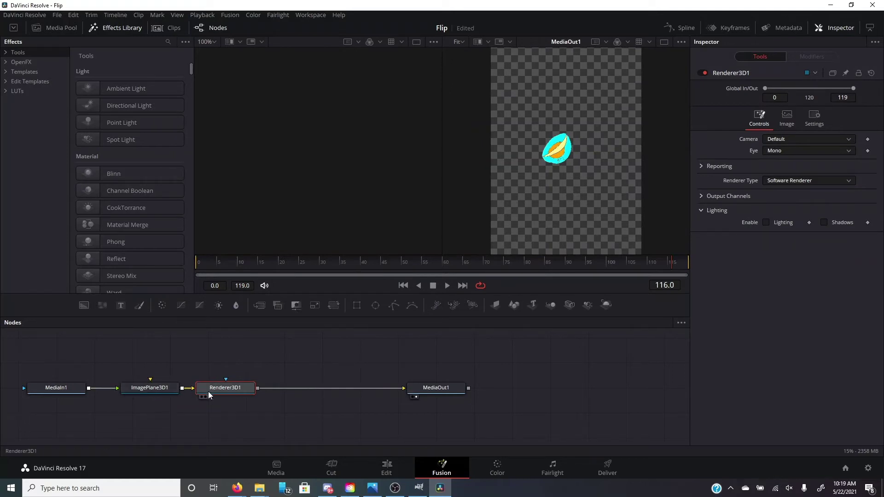
Show the transform settings of the ImagePlane3D1 node and return the playhead to frame 0.
{"action": "left_click", "coordinate": [158, 391]}
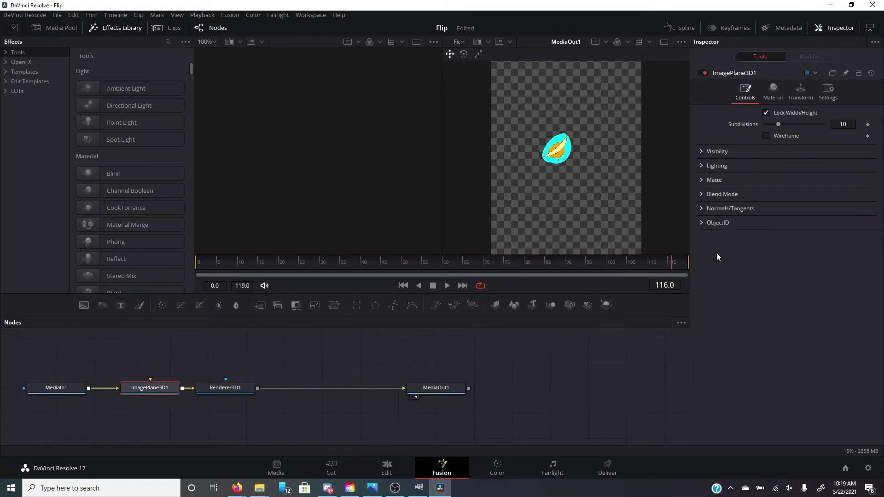
{"action": "left_click", "coordinate": [800, 98]}
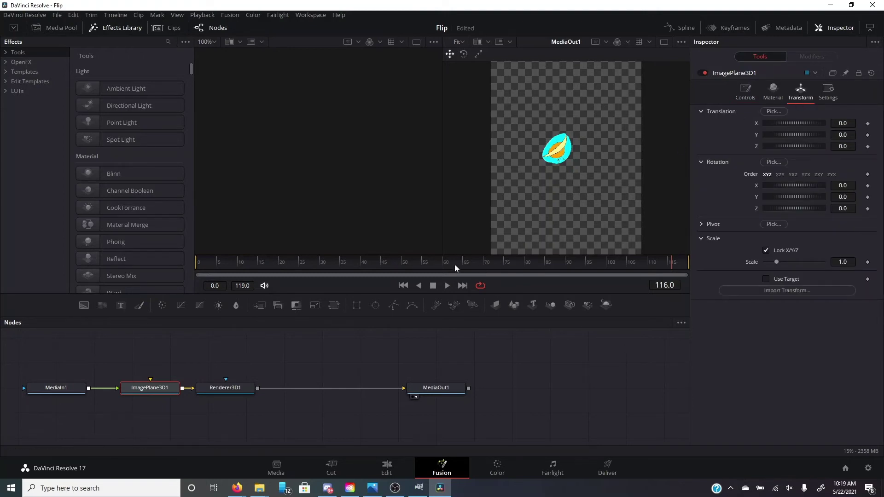
{"action": "left_click_drag", "start_coordinate": [454, 264], "coordinate": [202, 269]}
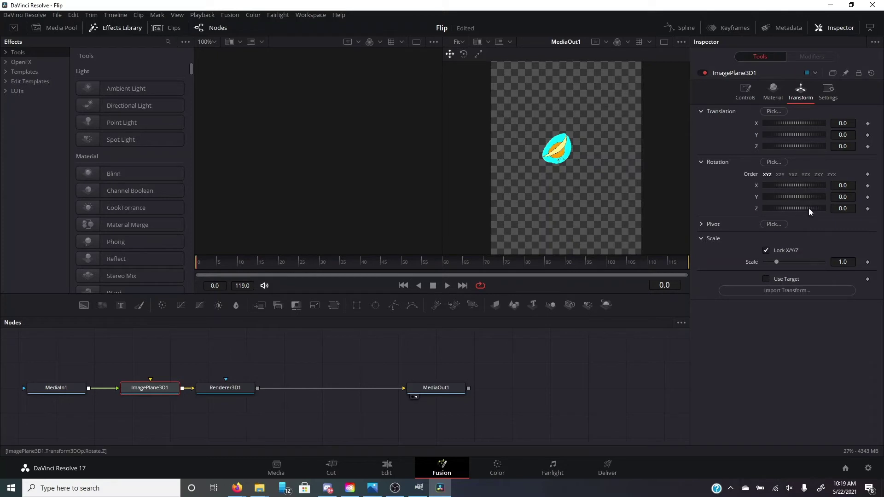
{"action": "mouse_move", "coordinate": [804, 198]}
{"action": "left_mouse_down"}
{"action": "mouse_move", "coordinate": [788, 203]}
{"action": "mouse_move", "coordinate": [802, 202]}
{"action": "left_mouse_up"}
{"action": "key", "text": "ctrl+z"}
Show the ImagePlane3D1 node in the LeftView viewer.
{"action": "right_click", "coordinate": [328, 186]}
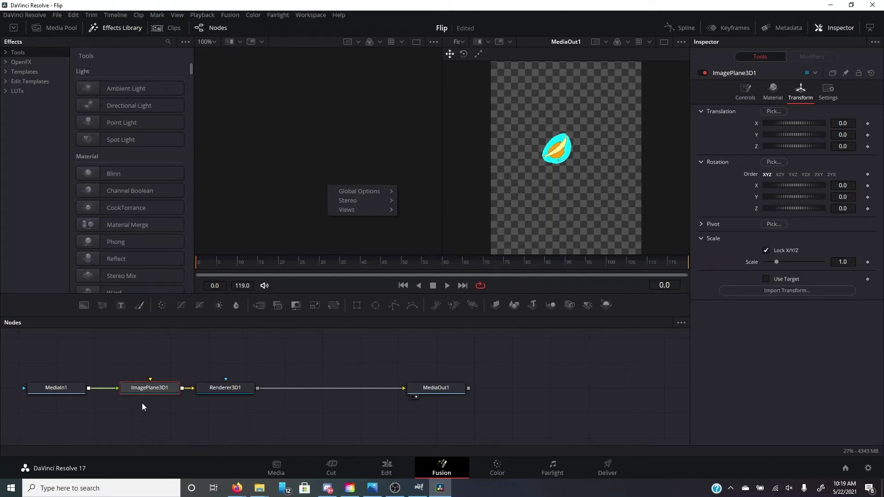
{"action": "right_click", "coordinate": [144, 388]}
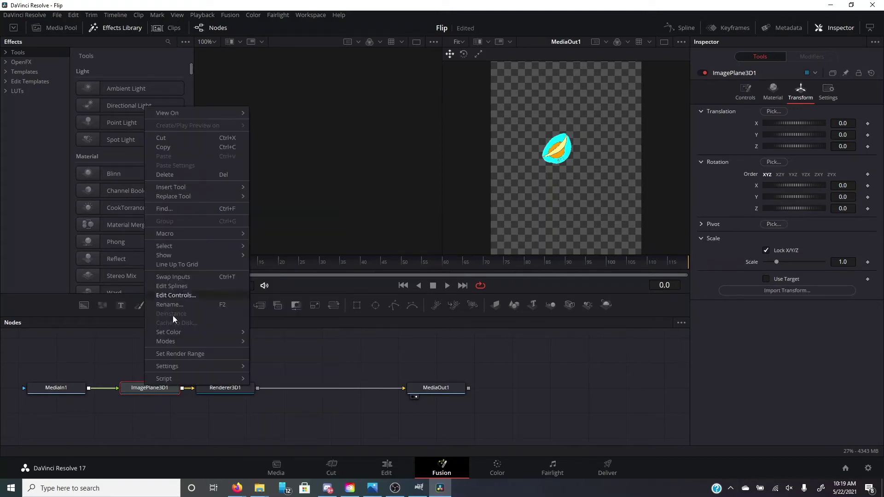
{"action": "left_click", "coordinate": [159, 407]}
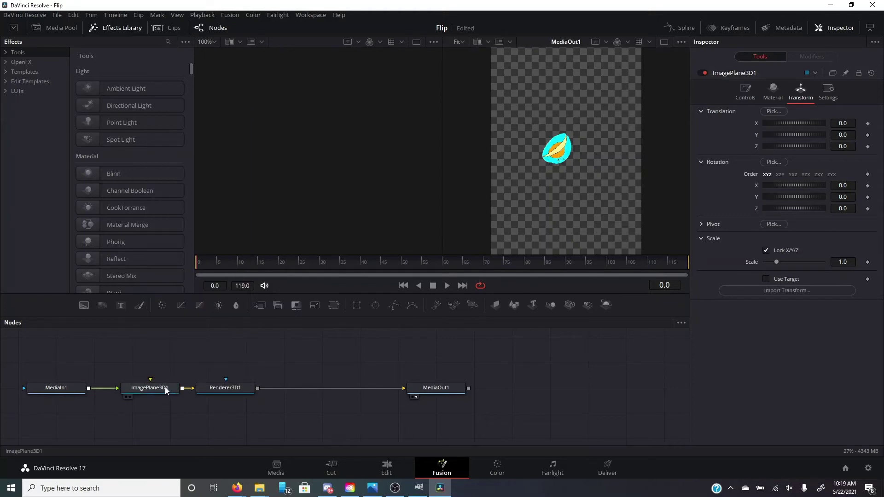
{"action": "right_click", "coordinate": [165, 387]}
{"action": "mouse_move", "coordinate": [232, 117]}
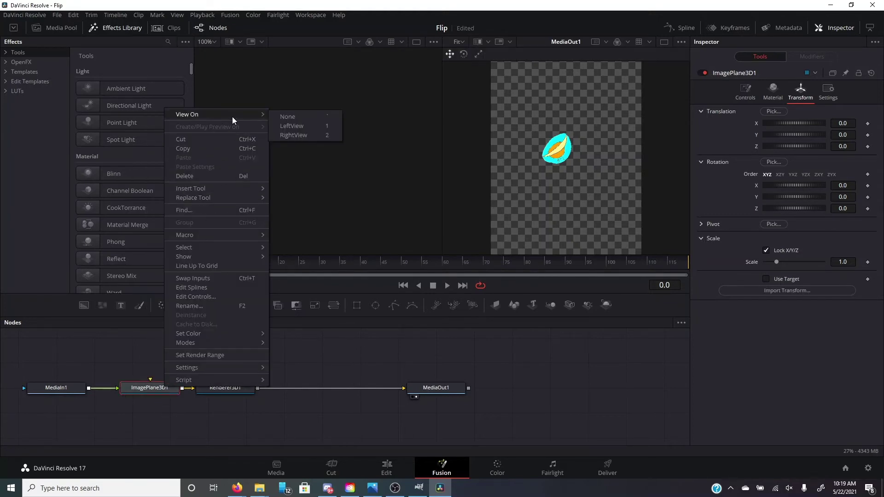
{"action": "left_click", "coordinate": [304, 128]}
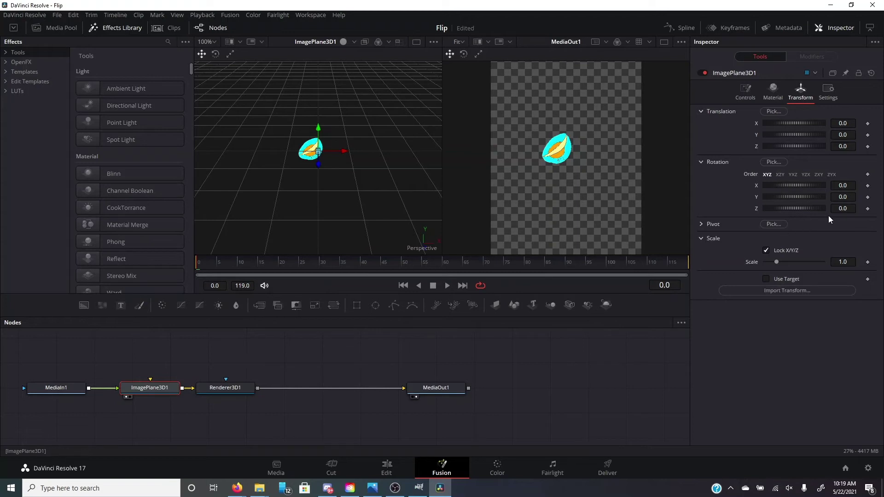
Move ImagePlane3D1 and Renderer3D1 above the main line and connect the chain through Renderer3D1 into MediaOut1.
{"action": "left_click_drag", "start_coordinate": [237, 394], "coordinate": [295, 353]}
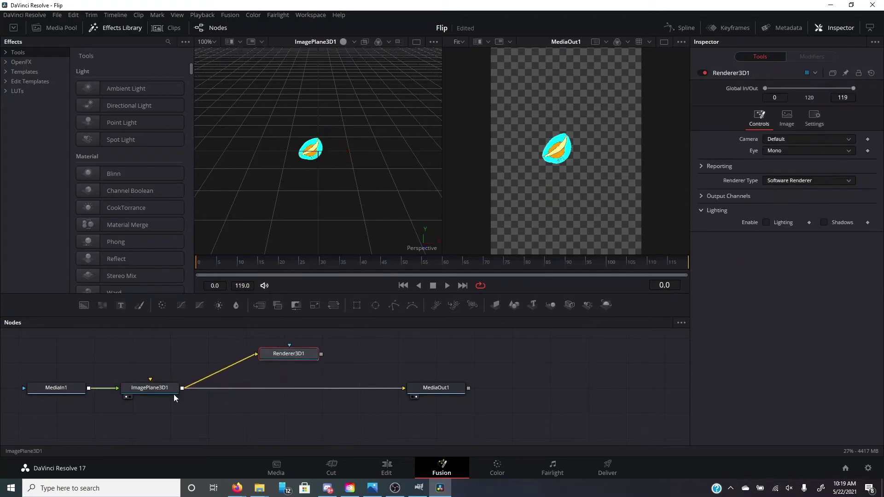
{"action": "left_click_drag", "start_coordinate": [158, 391], "coordinate": [164, 360]}
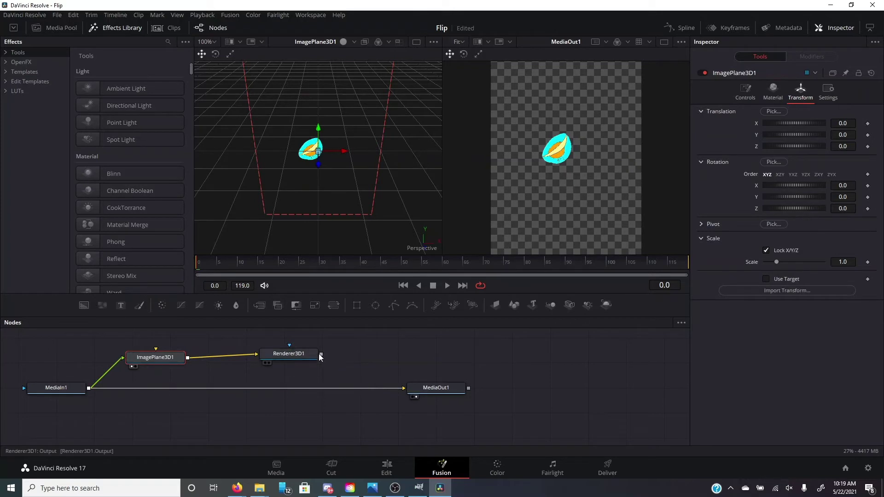
{"action": "left_click_drag", "start_coordinate": [321, 354], "coordinate": [305, 389]}
{"action": "mouse_move", "coordinate": [167, 363]}
{"action": "left_mouse_down"}
{"action": "mouse_move", "coordinate": [170, 393]}
{"action": "mouse_move", "coordinate": [173, 361]}
{"action": "left_mouse_up"}
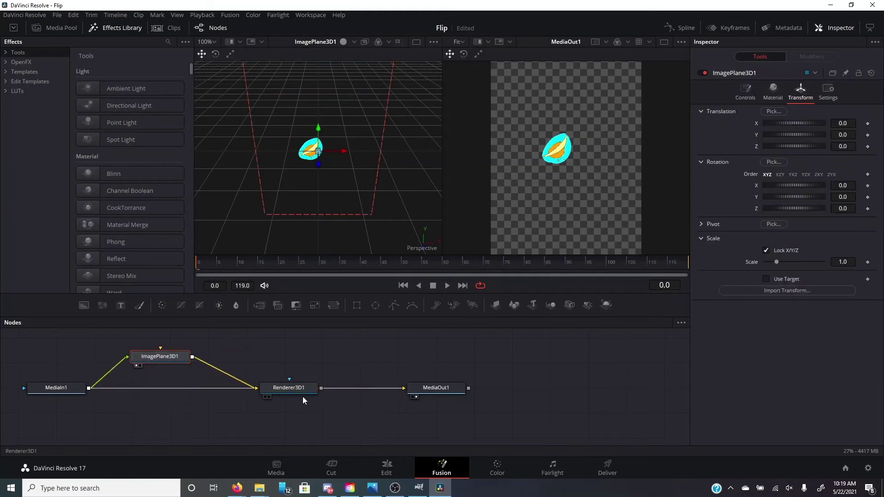
{"action": "left_click_drag", "start_coordinate": [303, 394], "coordinate": [404, 389]}
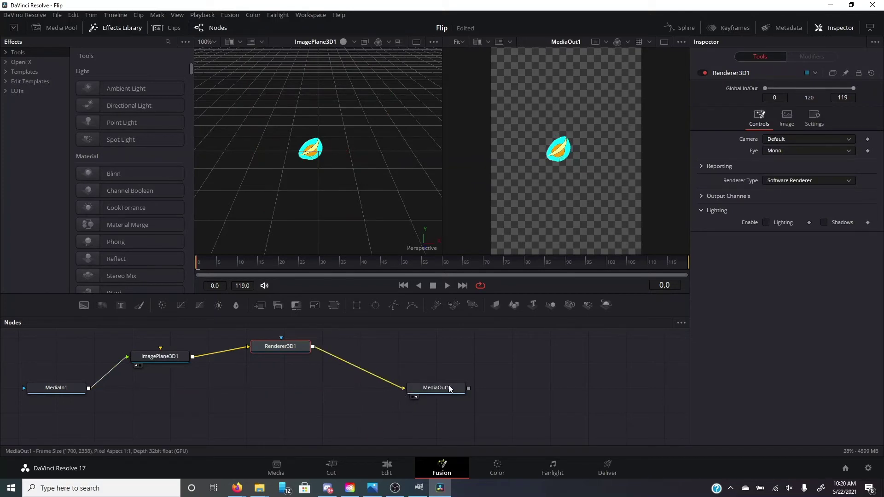
Try out the image plane's rotation about Y, and reset the Y rotation to 0.
{"action": "left_click", "coordinate": [161, 358]}
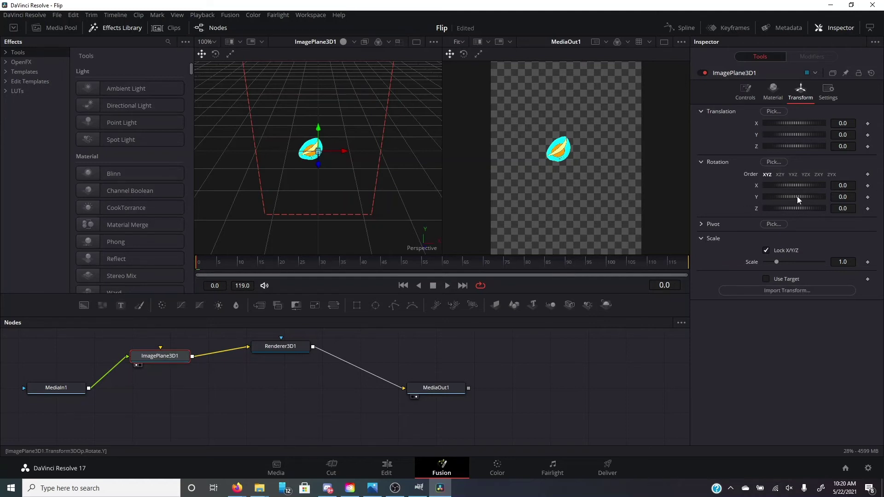
{"action": "left_click_drag", "start_coordinate": [797, 196], "coordinate": [744, 203]}
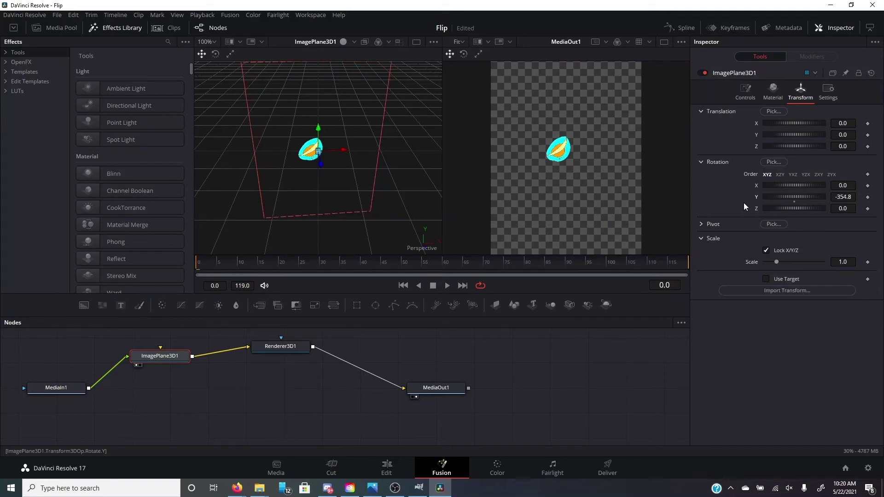
{"action": "left_click_drag", "start_coordinate": [744, 202], "coordinate": [827, 196]}
{"action": "left_click", "coordinate": [846, 197]}
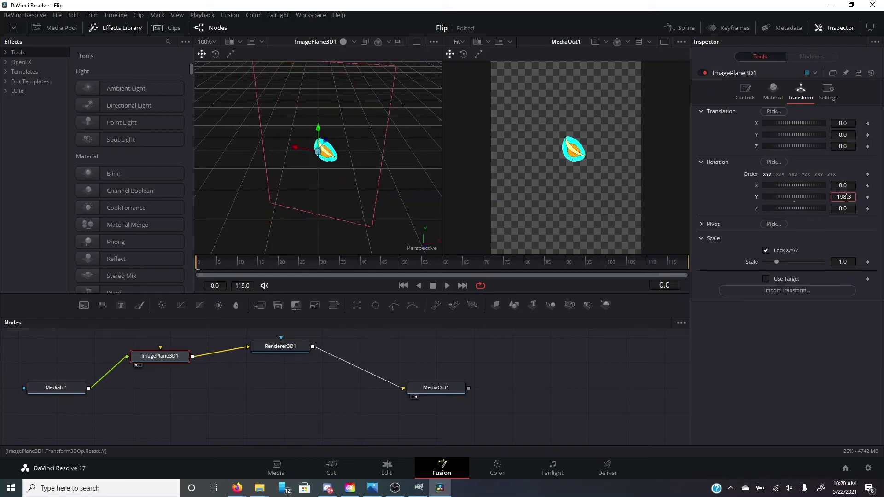
{"action": "type", "text": "0"}
{"action": "key", "text": "Tab"}
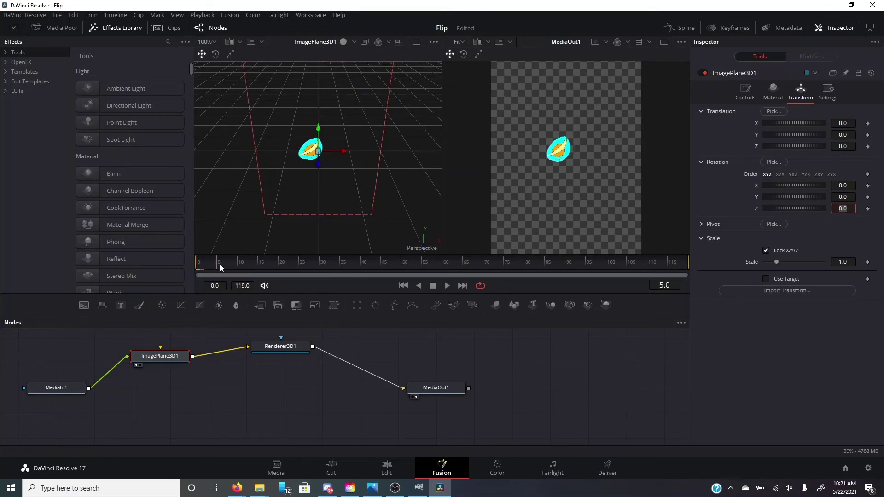
Animate the image plane's Y rotation from a keyframe of 0 at the start to one full negative turn at frame 25.
{"action": "left_click", "coordinate": [868, 198]}
{"action": "left_click_drag", "start_coordinate": [201, 264], "coordinate": [291, 269]}
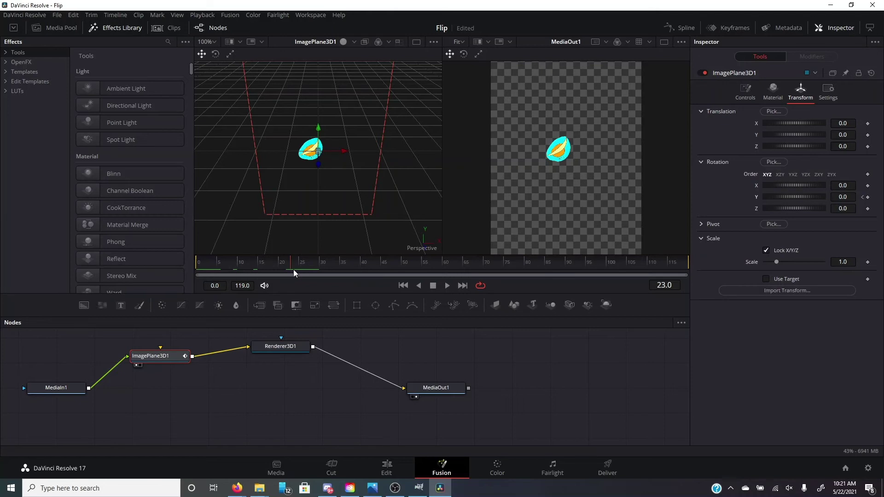
{"action": "left_click_drag", "start_coordinate": [294, 272], "coordinate": [299, 271]}
{"action": "left_click_drag", "start_coordinate": [843, 197], "coordinate": [666, 197]}
Play the flip animation from the first frame to check the rotation in both viewers.
{"action": "left_click_drag", "start_coordinate": [296, 265], "coordinate": [199, 283]}
{"action": "key", "text": "space"}
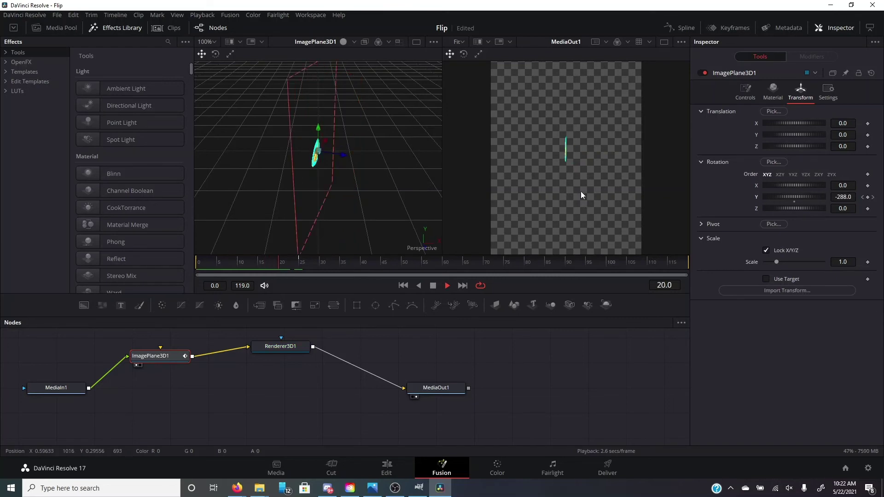
{"action": "key", "text": "space"}
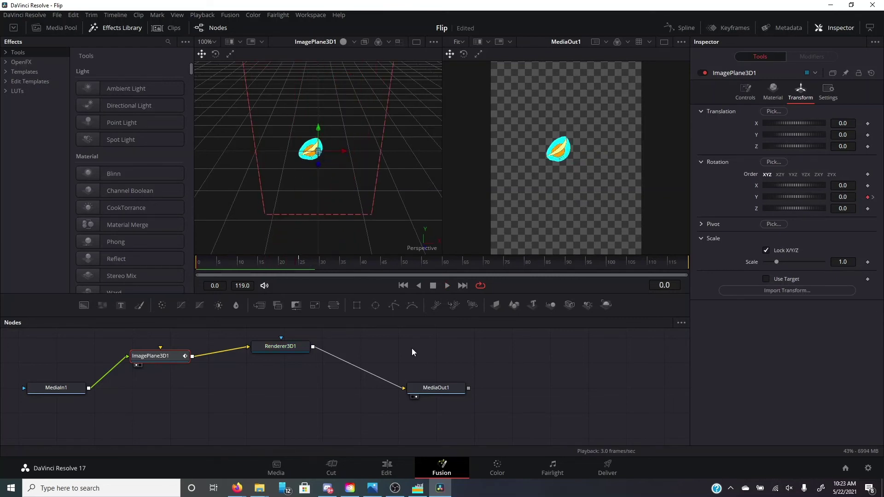
{"action": "key", "text": "space"}
Import "background.png" from the Flip image folder in File Explorer into the media pool on the Cut page.
{"action": "left_click", "coordinate": [280, 467]}
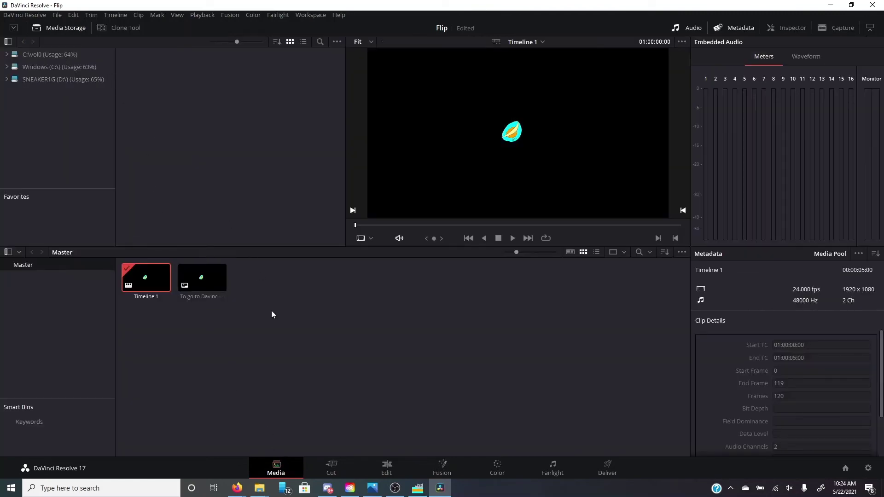
{"action": "left_click", "coordinate": [331, 467]}
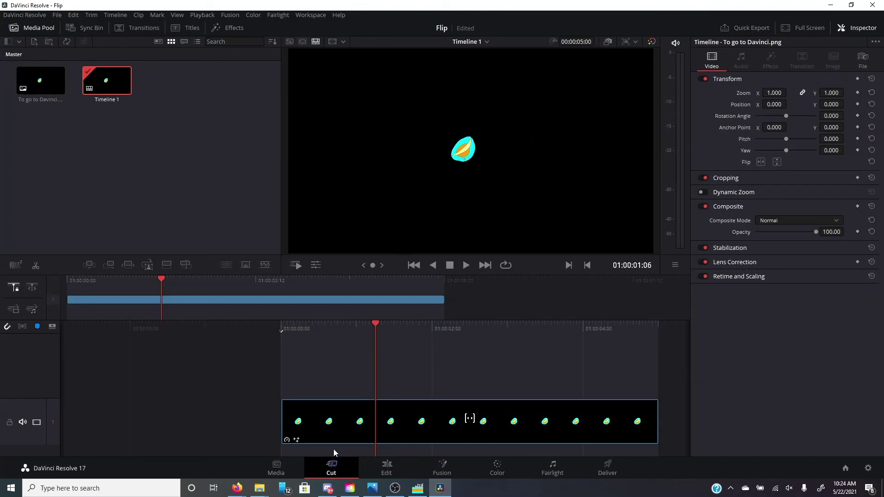
{"action": "left_click", "coordinate": [260, 488]}
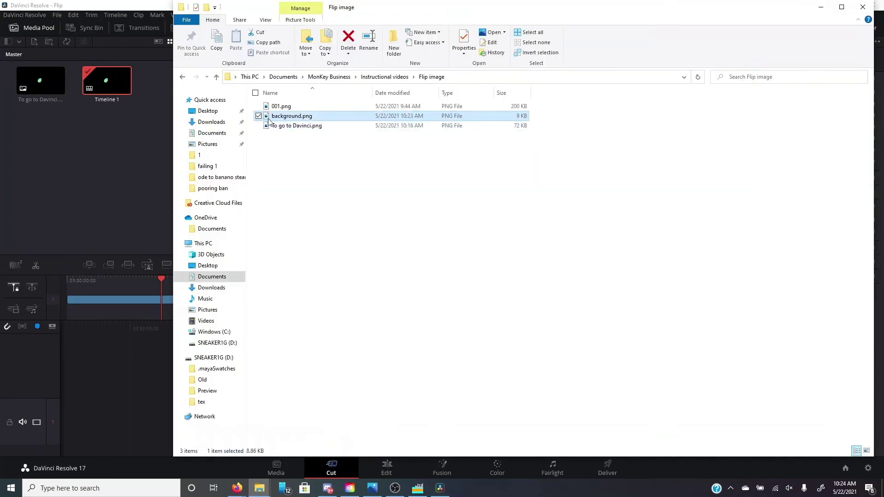
{"action": "left_click_drag", "start_coordinate": [292, 115], "coordinate": [123, 132]}
{"action": "left_click", "coordinate": [123, 137]}
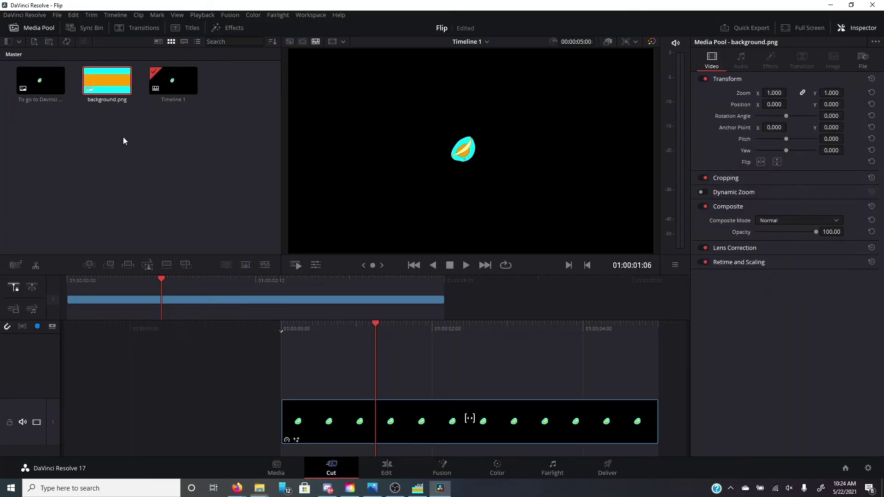
Add "background.png" to Timeline 1 and delete the "To go to Davinci.png" clip so the background occupies the lowest track.
{"action": "left_click_drag", "start_coordinate": [105, 93], "coordinate": [286, 368]}
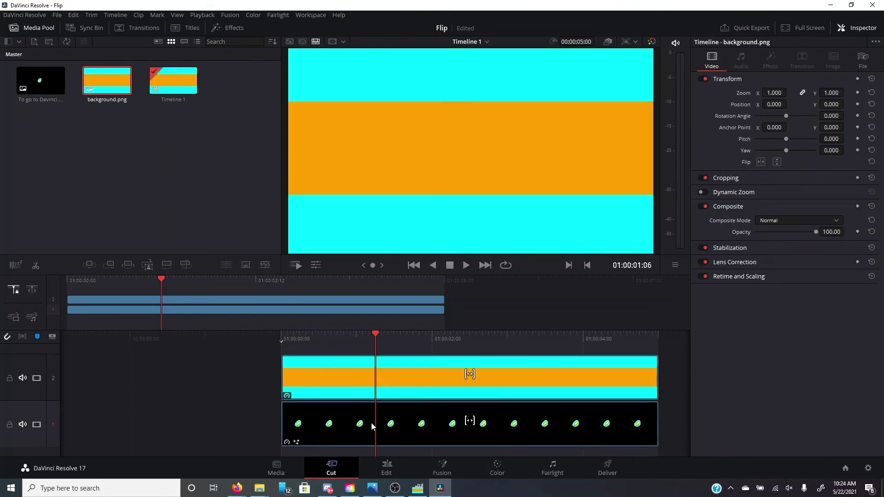
{"action": "left_click_drag", "start_coordinate": [373, 425], "coordinate": [254, 335]}
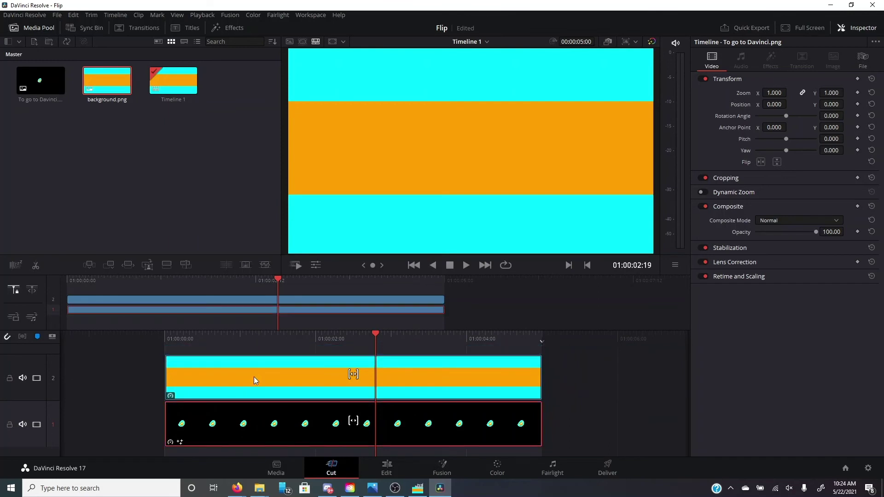
{"action": "key", "text": "Home"}
{"action": "key", "text": "Delete"}
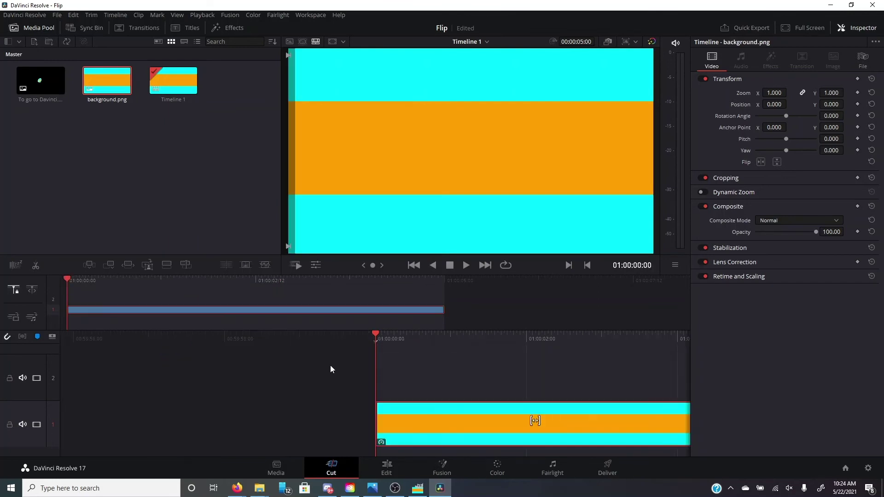
{"action": "left_click_drag", "start_coordinate": [430, 423], "coordinate": [447, 418]}
{"action": "key", "text": "space"}
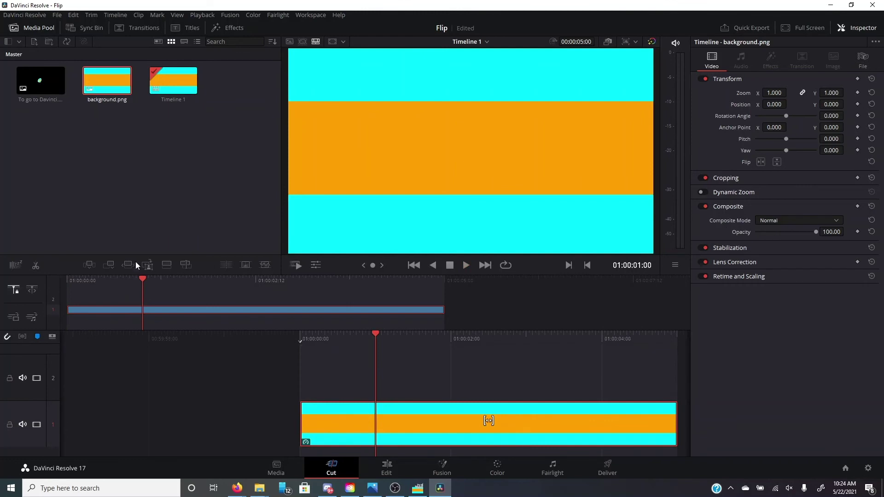
Place "To go to Davinci.png" on track 2 above the background at the timeline start and play it.
{"action": "left_click_drag", "start_coordinate": [143, 280], "coordinate": [57, 283]}
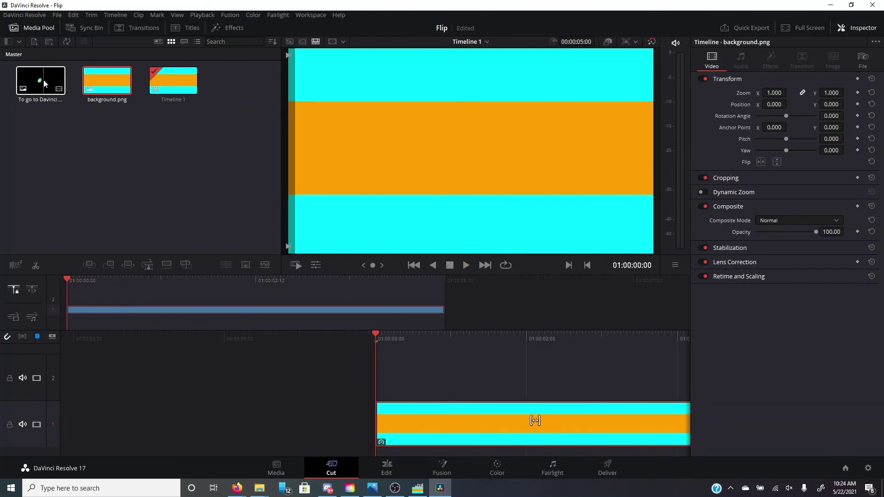
{"action": "left_click_drag", "start_coordinate": [40, 81], "coordinate": [379, 397]}
{"action": "key", "text": "space"}
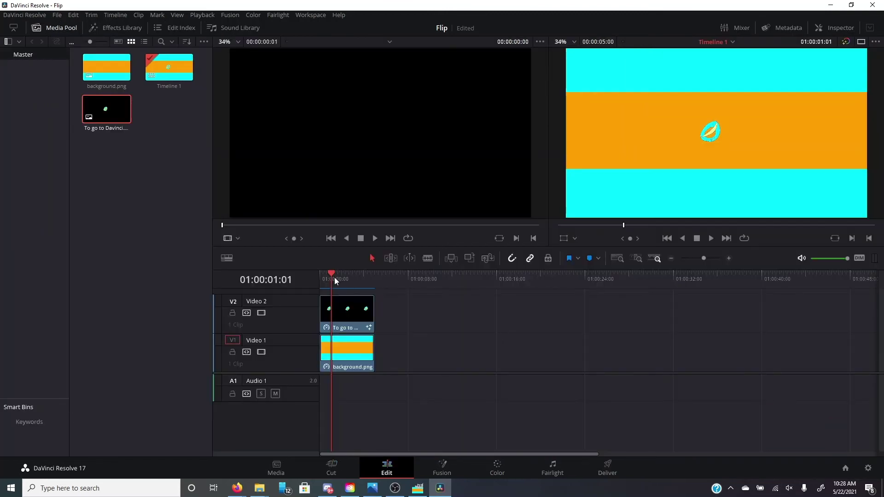
Scrub to the end of the flip, trim both clips to end at 01:00:01:02, and return to the Cut page.
{"action": "left_click_drag", "start_coordinate": [330, 274], "coordinate": [324, 273]}
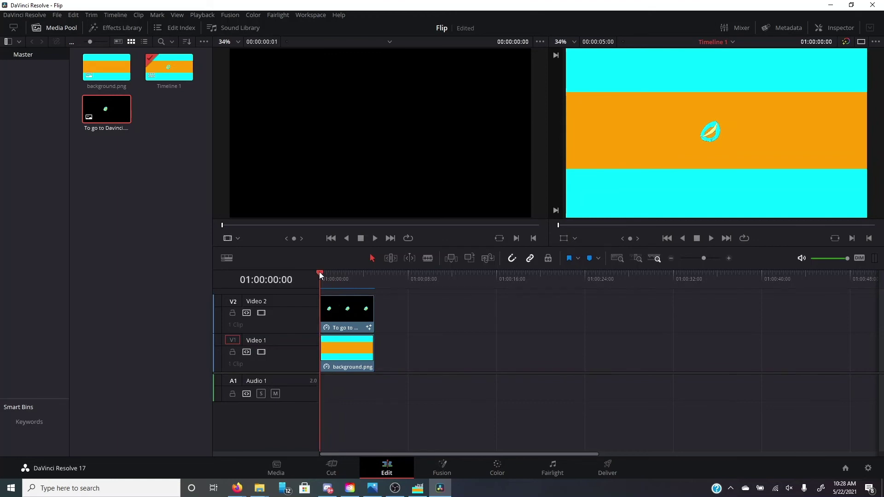
{"action": "left_click_drag", "start_coordinate": [321, 275], "coordinate": [330, 275]}
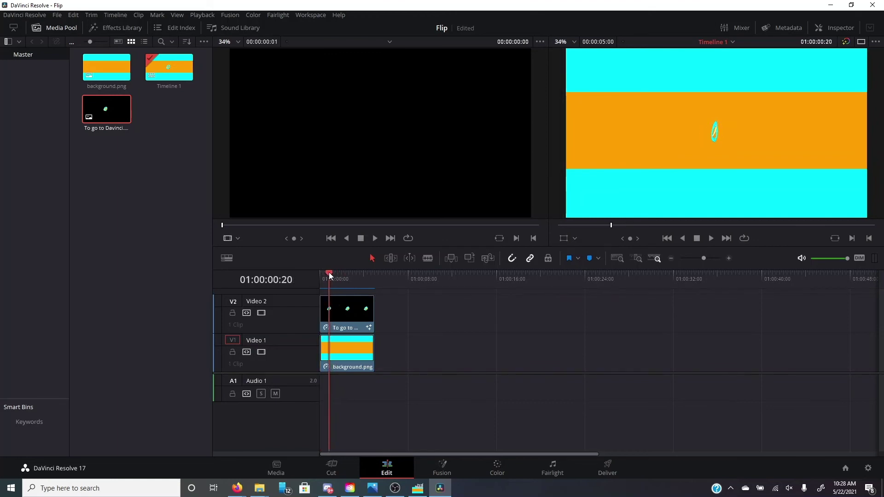
{"action": "left_click", "coordinate": [614, 226]}
{"action": "left_click_drag", "start_coordinate": [615, 227], "coordinate": [627, 230]}
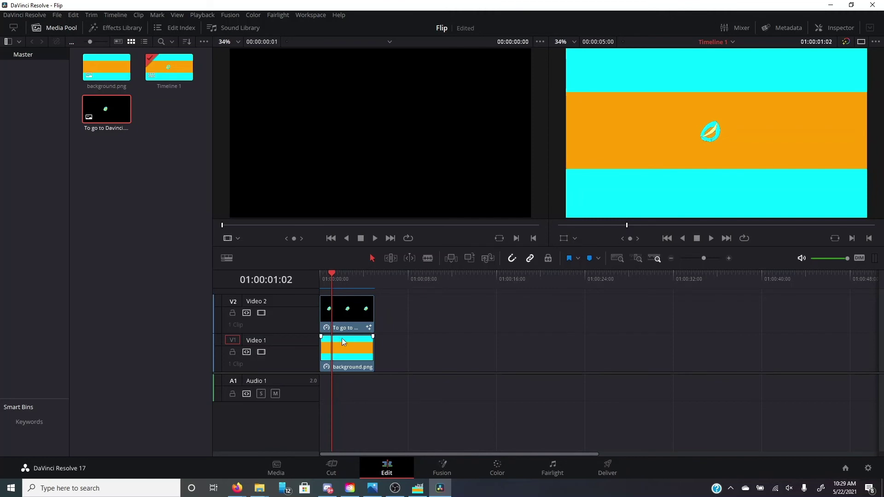
{"action": "left_click", "coordinate": [372, 312]}
{"action": "left_click_drag", "start_coordinate": [372, 312], "coordinate": [335, 324]}
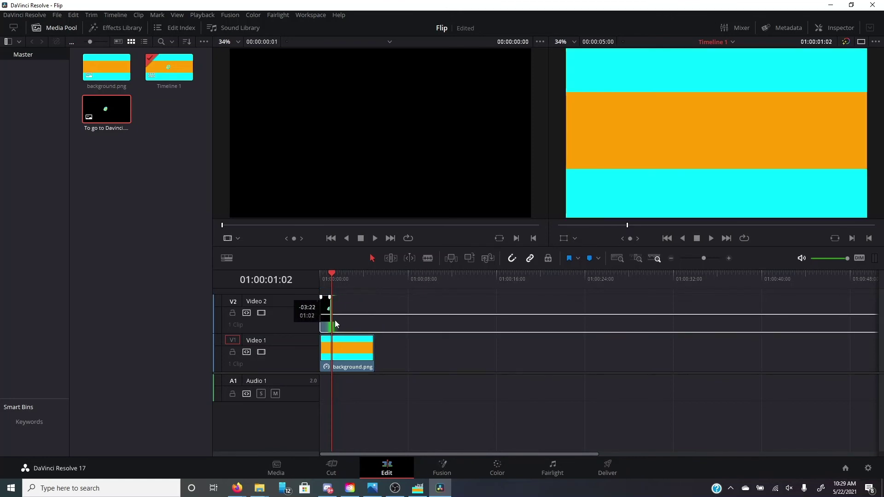
{"action": "left_click", "coordinate": [374, 352]}
{"action": "left_click_drag", "start_coordinate": [374, 353], "coordinate": [333, 354]}
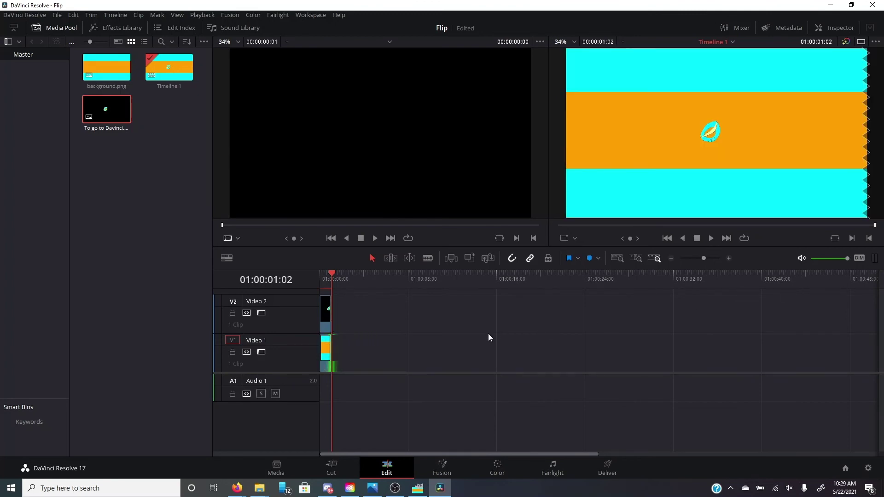
{"action": "left_click", "coordinate": [335, 466]}
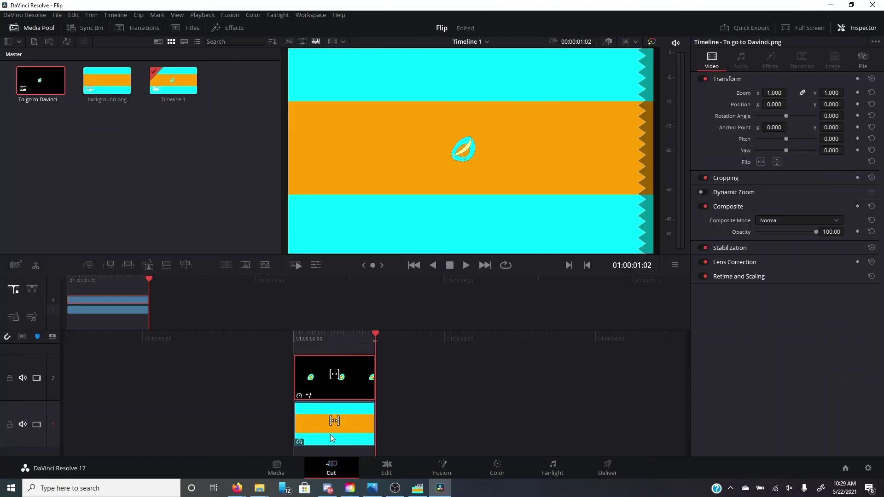
Play Timeline 1 from its start to review the flip over the background.
{"action": "left_click", "coordinate": [420, 265]}
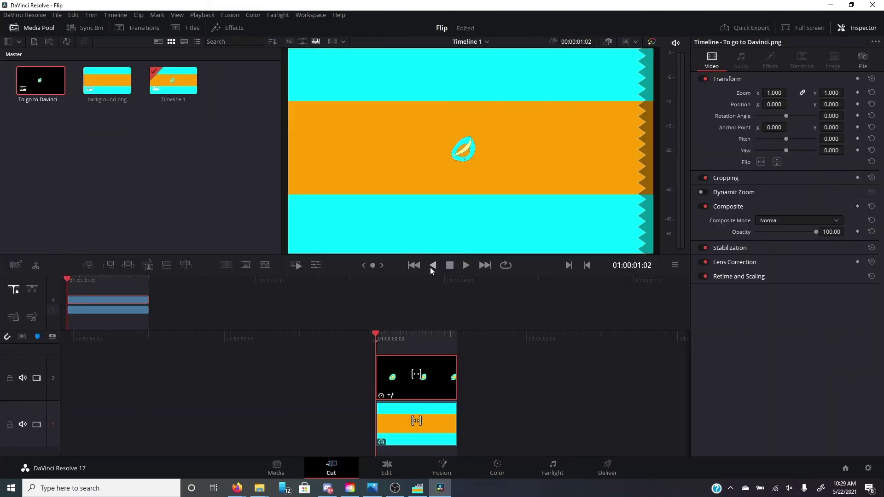
{"action": "left_click", "coordinate": [465, 264]}
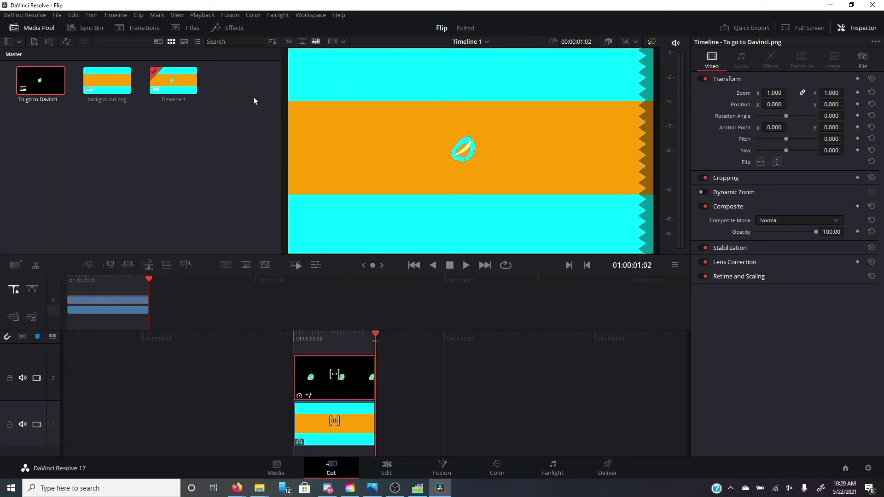
On the Deliver page, set the export format to MP4 and expand the advanced video settings to review them.
{"action": "left_click", "coordinate": [606, 472]}
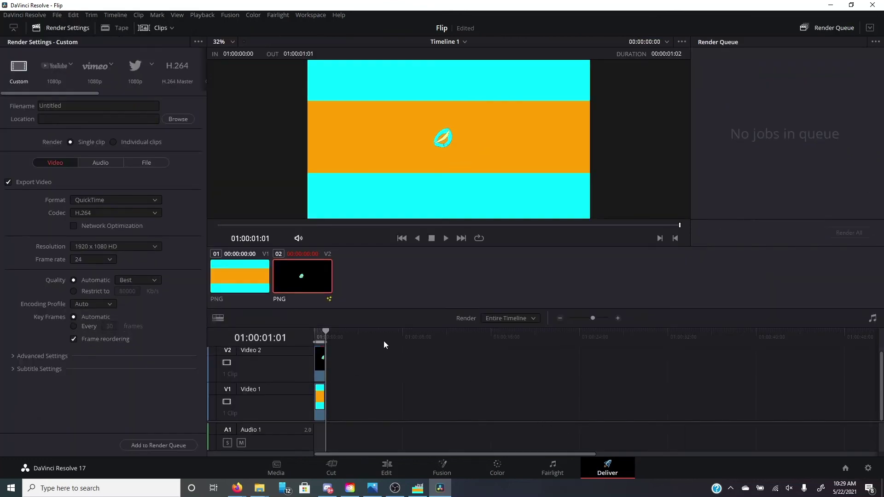
{"action": "left_click", "coordinate": [120, 198]}
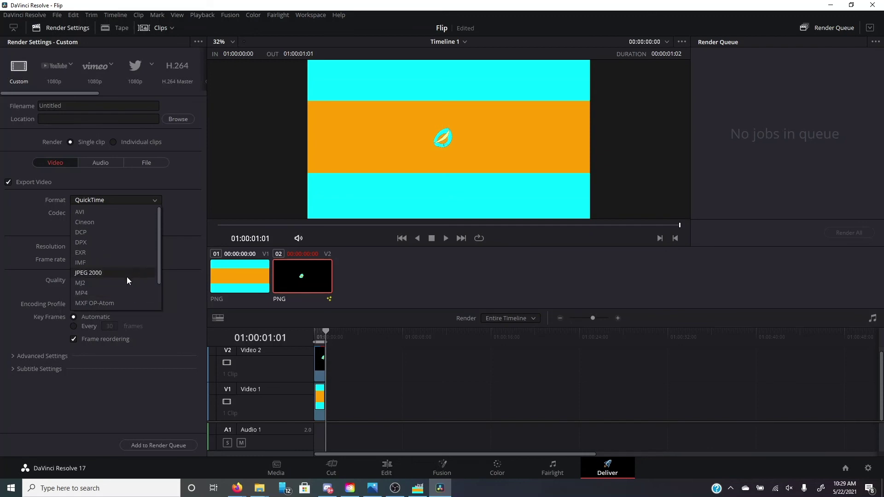
{"action": "left_click", "coordinate": [128, 294]}
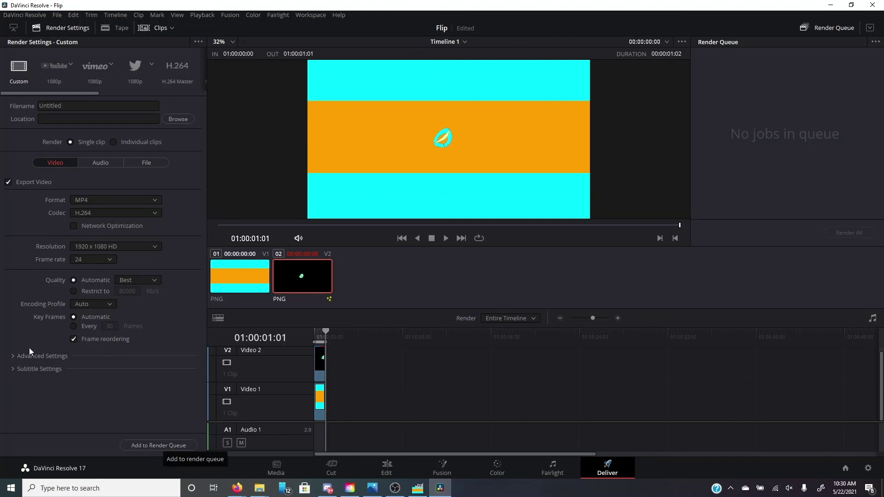
{"action": "left_click", "coordinate": [40, 357]}
{"action": "scroll", "coordinate": [40, 350], "scroll_direction": "down", "scroll_amount": 5}
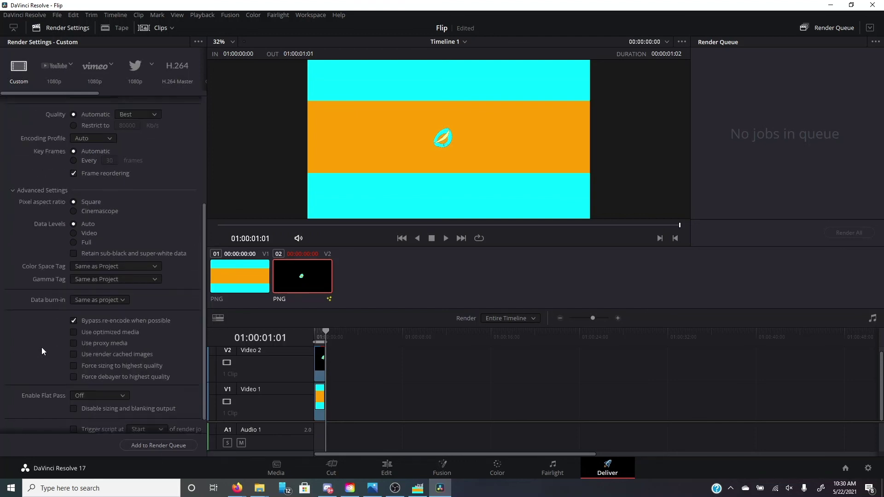
Add Timeline 1 to the render queue as "Done.mp4" in the Flip image folder and render the job.
{"action": "left_click", "coordinate": [176, 449]}
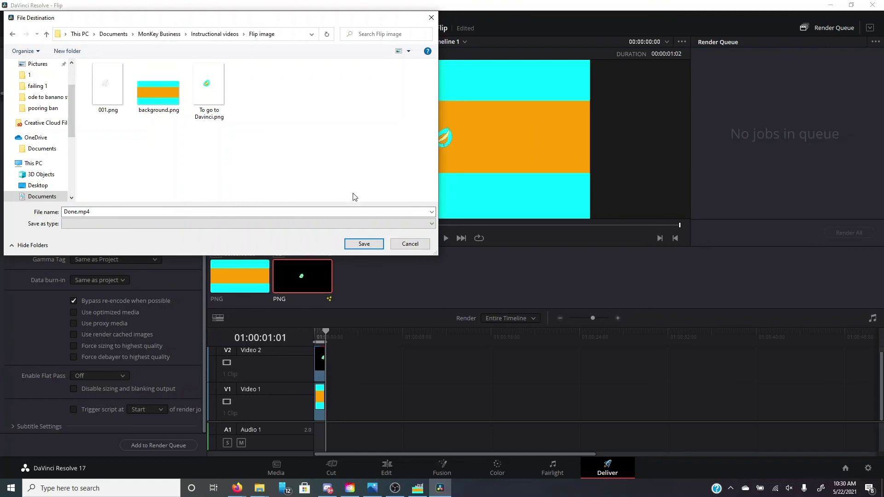
{"action": "left_click", "coordinate": [369, 244]}
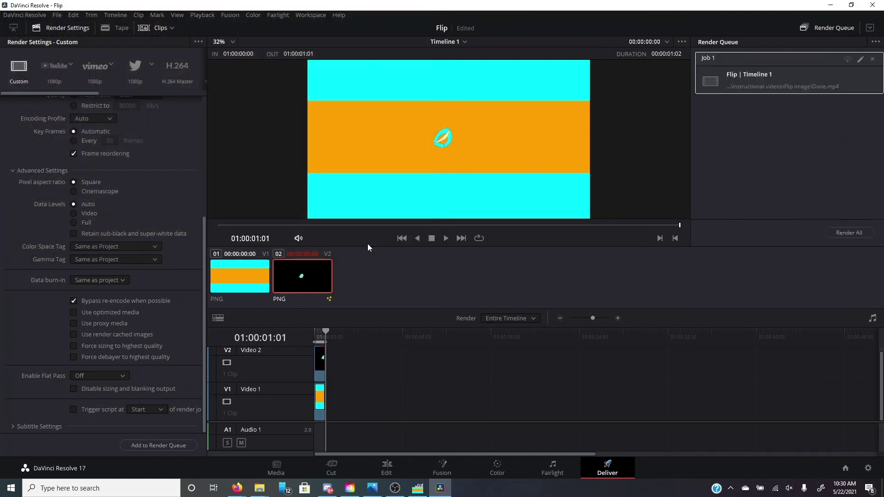
{"action": "left_click", "coordinate": [858, 235]}
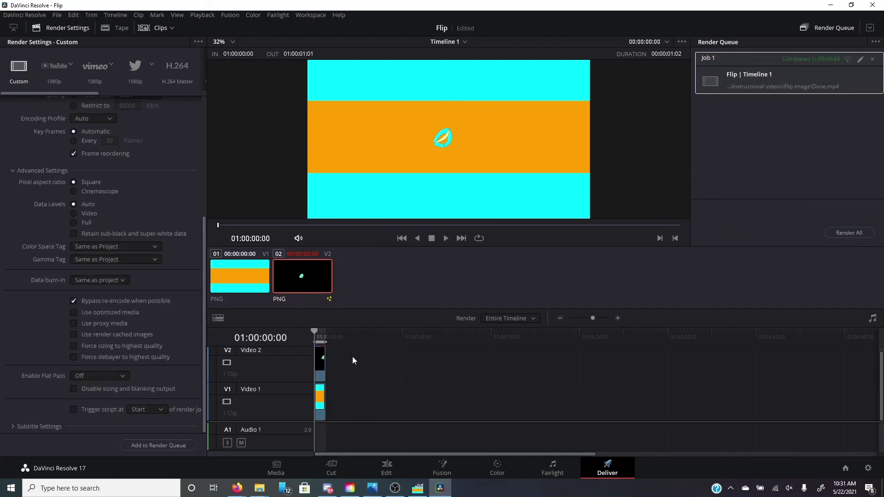
Switch to the Flip image folder in File Explorer and open the rendered "Done.mp4".
{"action": "mouse_move", "coordinate": [263, 493]}
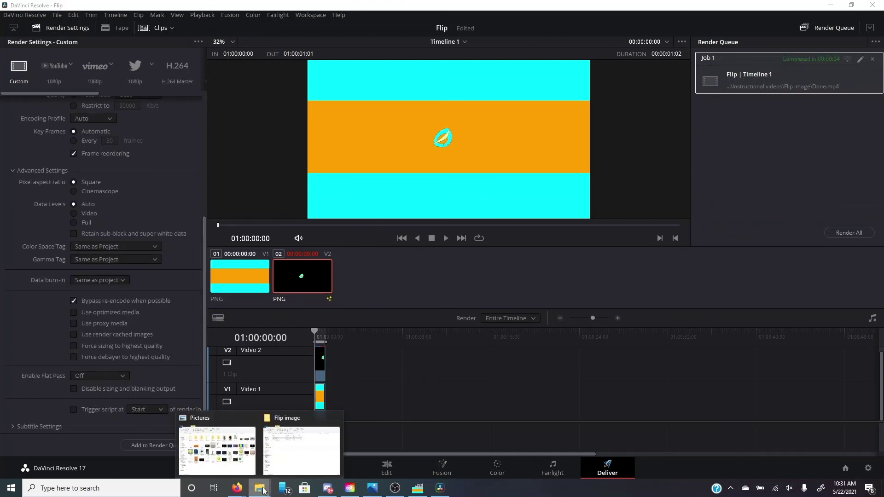
{"action": "left_click", "coordinate": [286, 458]}
{"action": "double_click", "coordinate": [314, 126]}
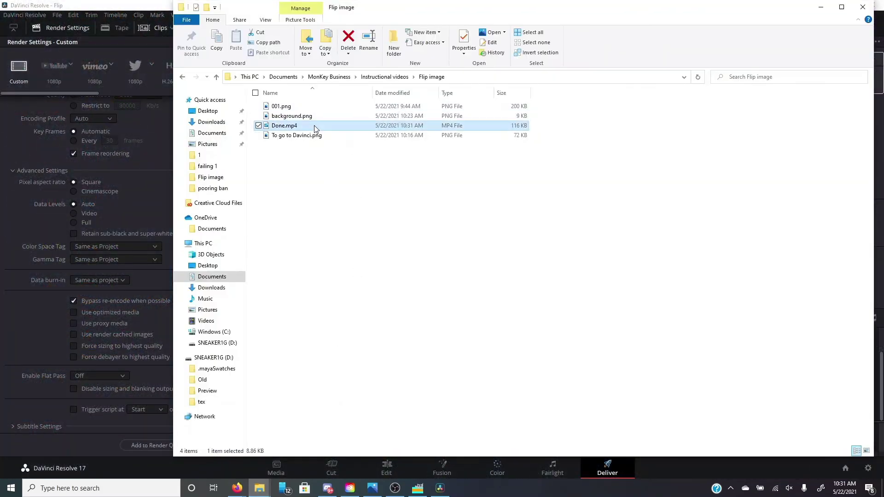